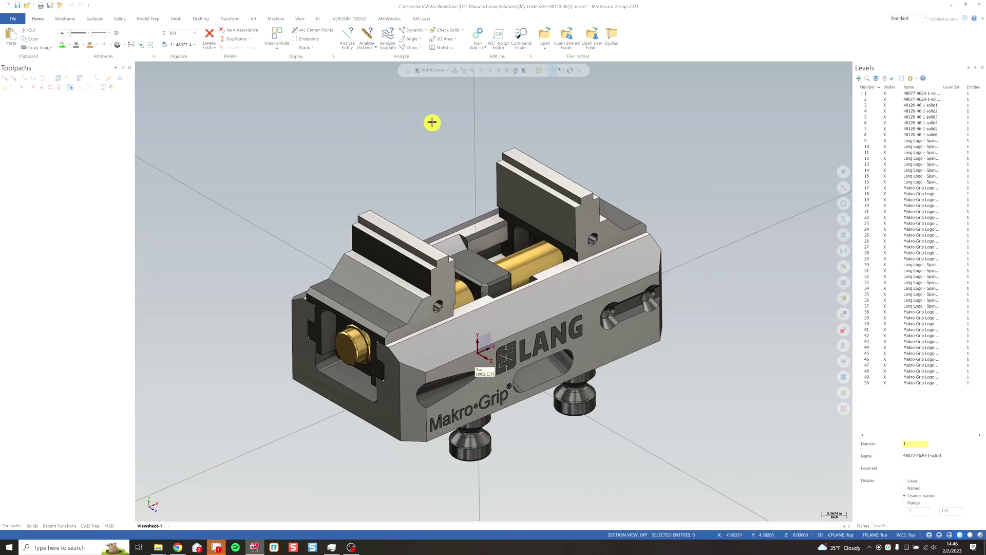
# Import 48120-46[1].STEP as solids into a new file, discarding changes to the previous one.
pyautogui.click(547, 35)
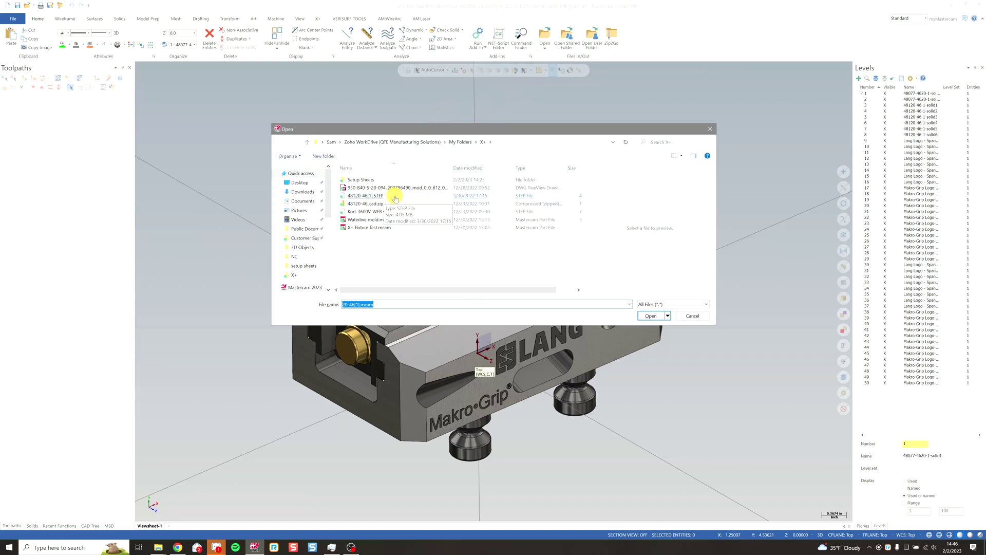
pyautogui.click(384, 198)
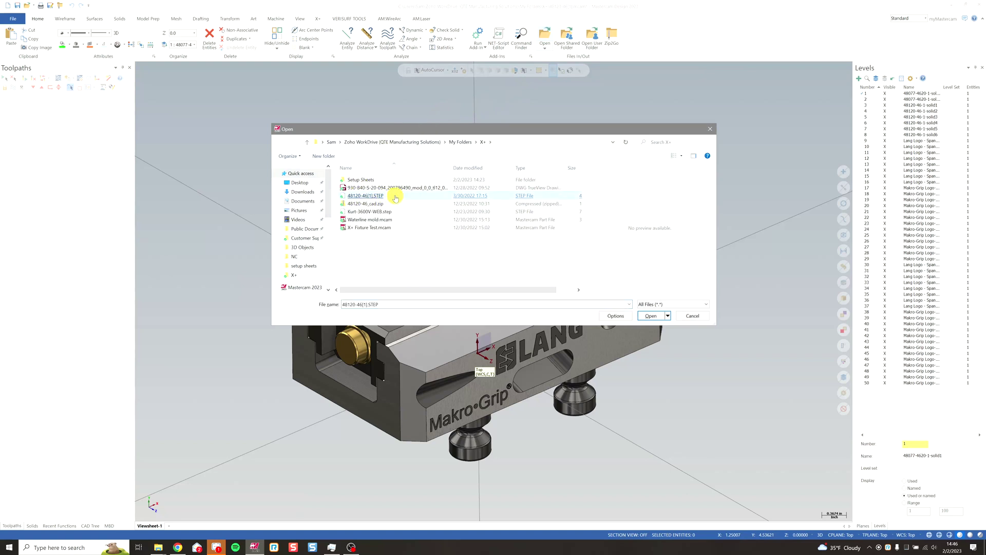
pyautogui.click(620, 317)
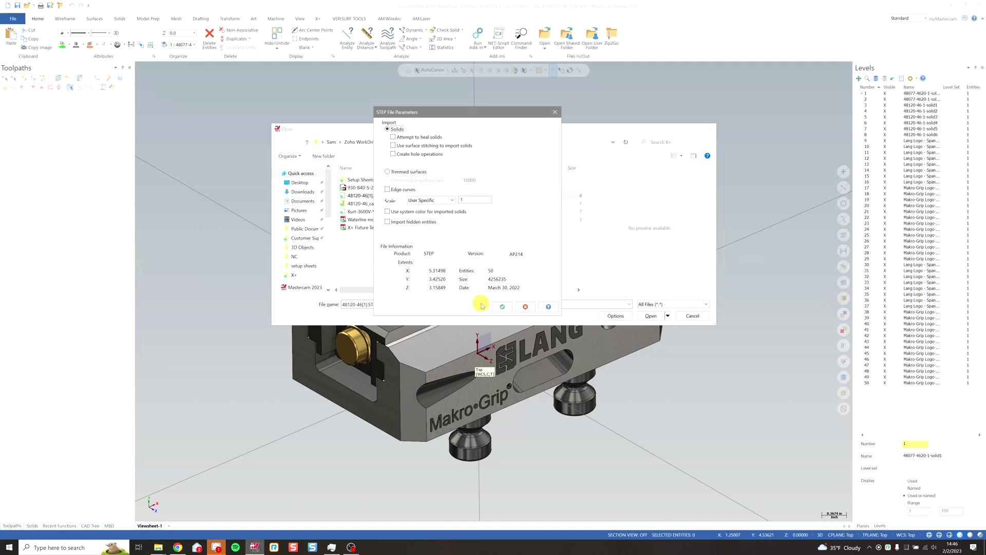
pyautogui.click(507, 311)
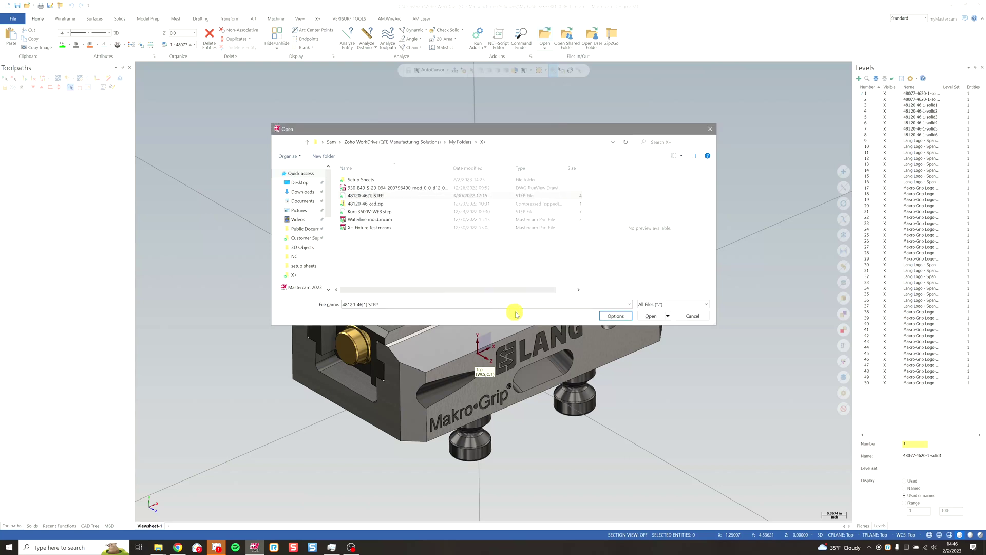
pyautogui.click(658, 315)
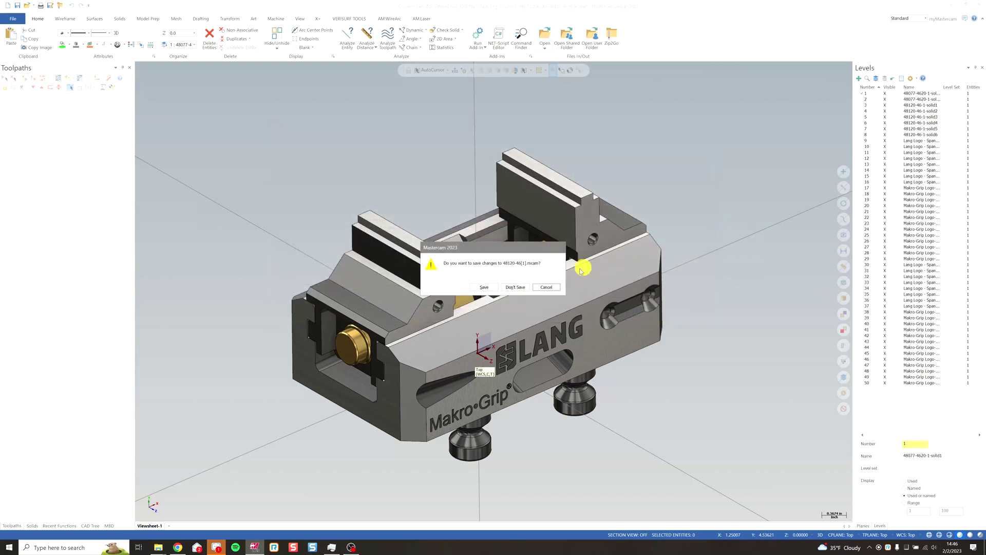
pyautogui.click(514, 286)
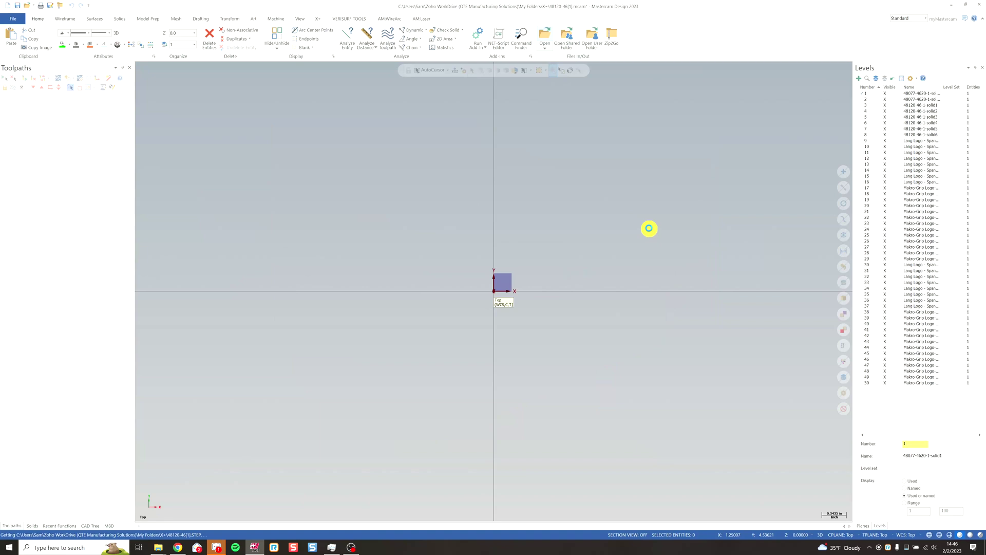
# Show the imported vise in an isometric view.
pyautogui.rightClick(532, 169)
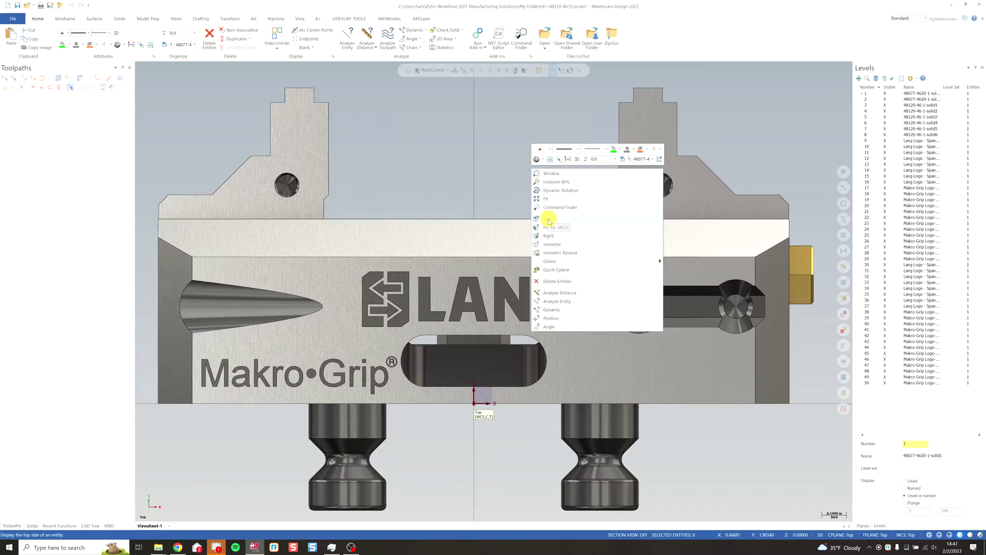
pyautogui.click(552, 244)
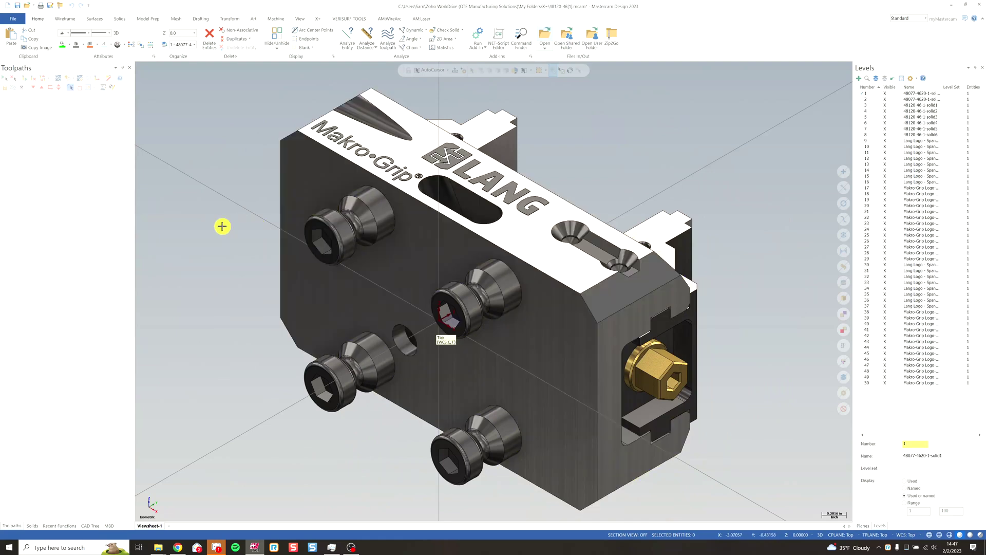
pyautogui.scroll(-1, 222, 226)
pyautogui.scroll(-2, 222, 226)
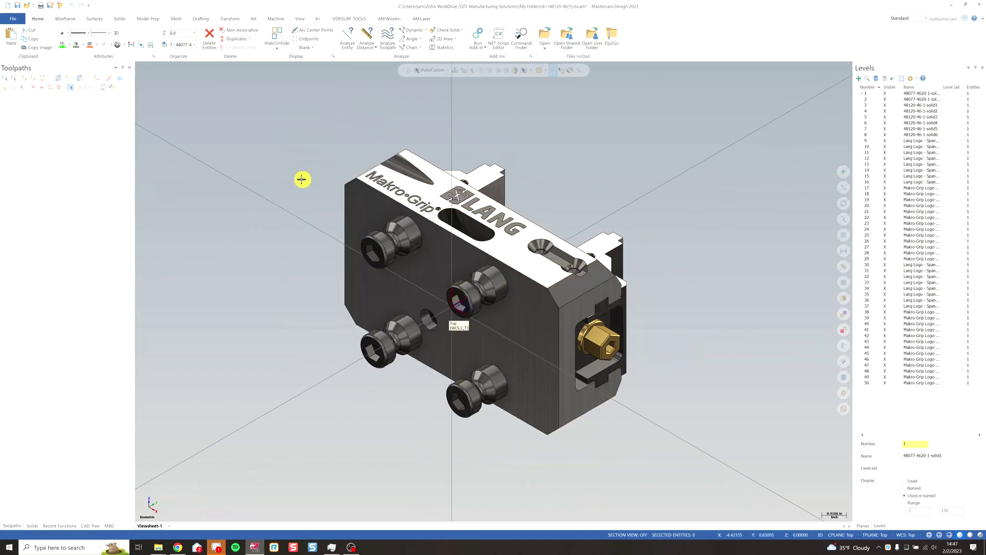
# Start a Dynamic transform on the whole vise solid with the gnomon at the origin.
pyautogui.click(223, 19)
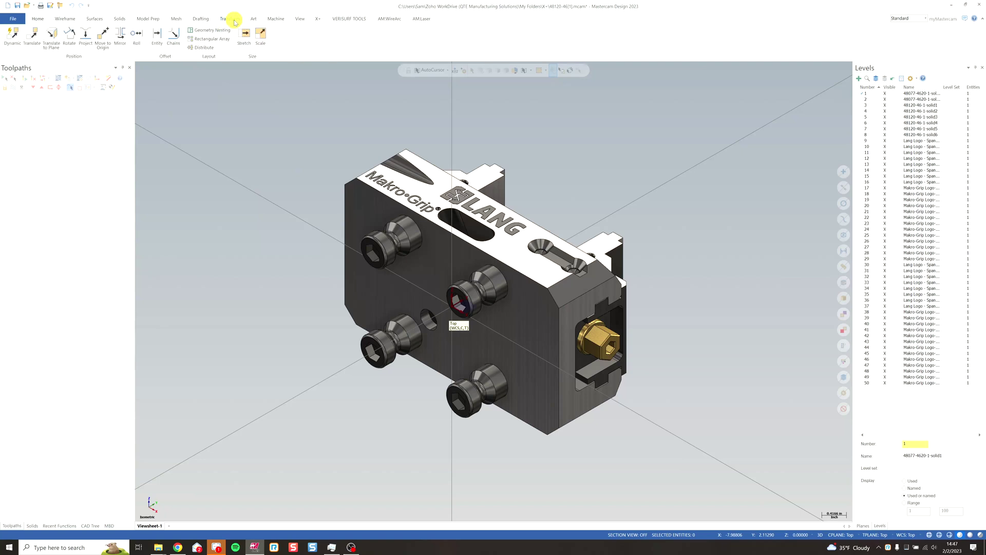
pyautogui.click(12, 36)
pyautogui.moveTo(249, 98); pyautogui.dragTo(732, 488)
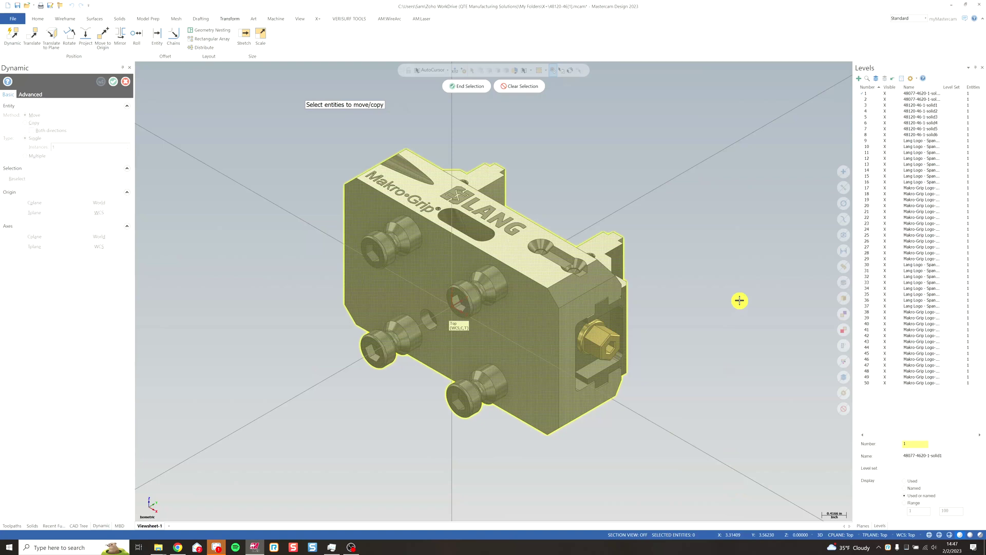
pyautogui.click(468, 86)
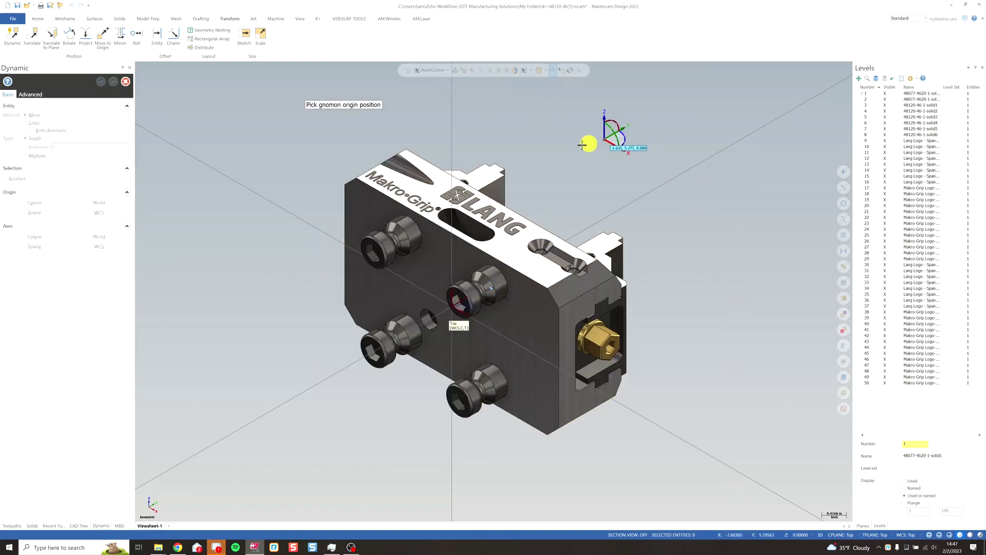
pyautogui.moveTo(446, 269)
pyautogui.mouseDown(button='middle')
pyautogui.moveTo(466, 236)
pyautogui.moveTo(478, 245)
pyautogui.moveTo(442, 255)
pyautogui.mouseUp(button='middle')
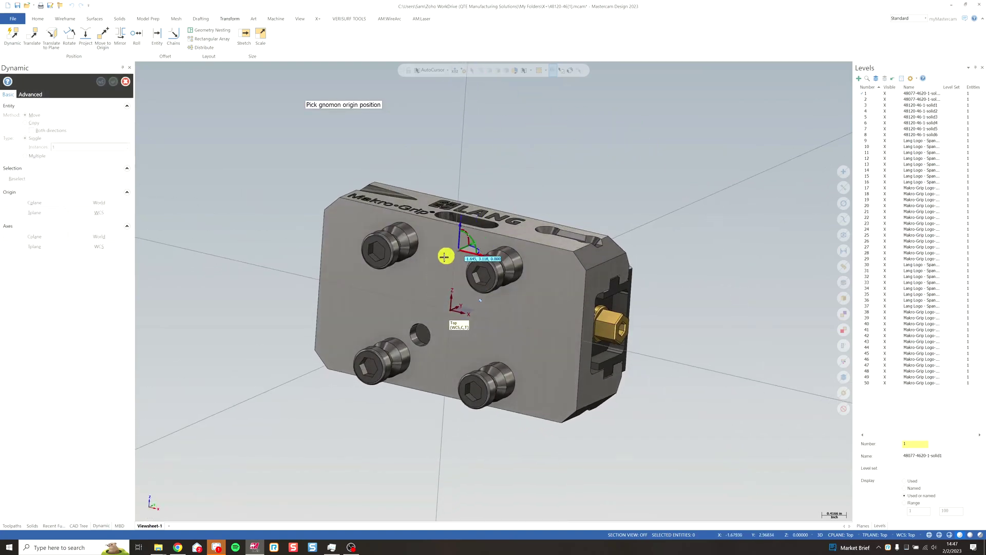
pyautogui.click(449, 309)
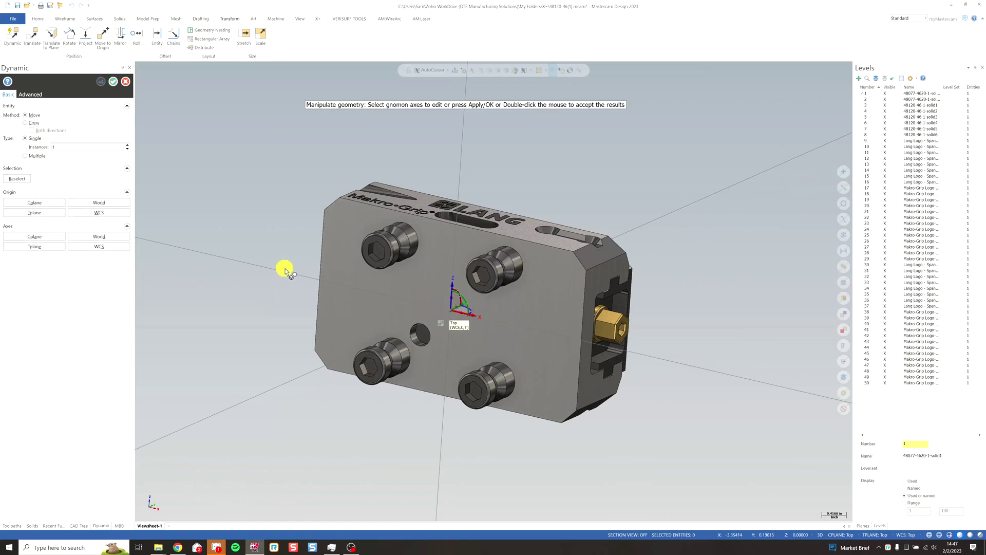
# Rotate the vise about the origin until it stands upright with jaws on top.
pyautogui.moveTo(285, 270)
pyautogui.mouseDown(button='middle')
pyautogui.moveTo(264, 279)
pyautogui.moveTo(287, 279)
pyautogui.mouseUp(button='middle')
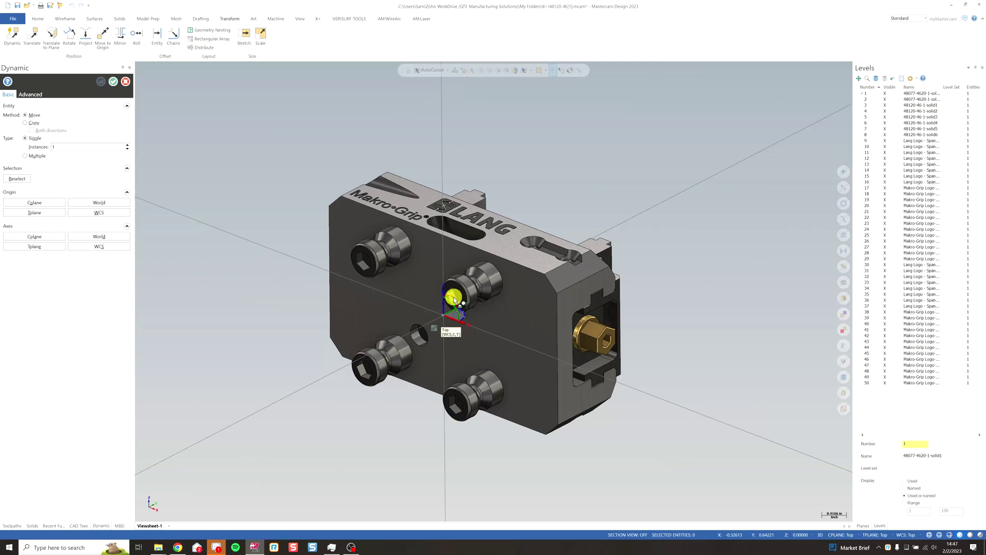
pyautogui.click(454, 299)
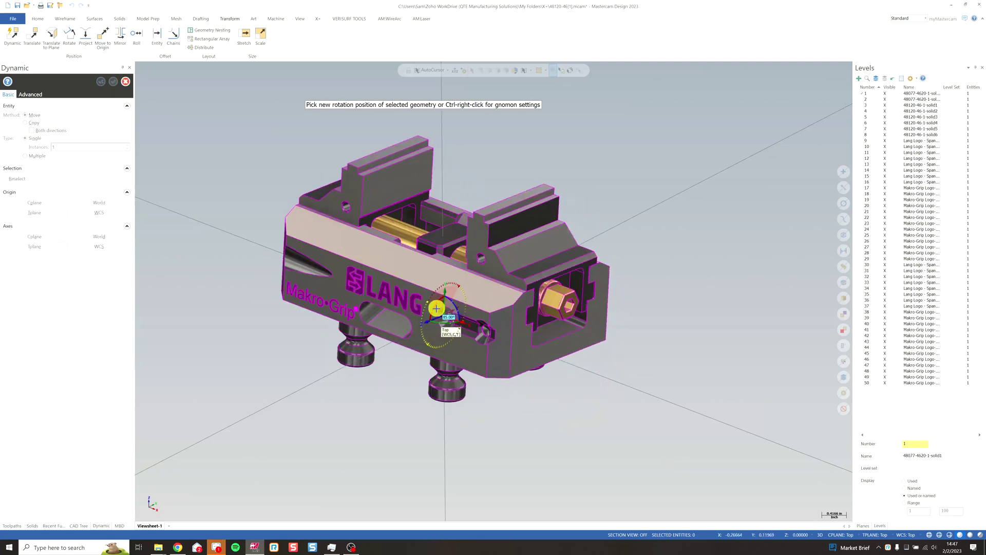
pyautogui.click(443, 327)
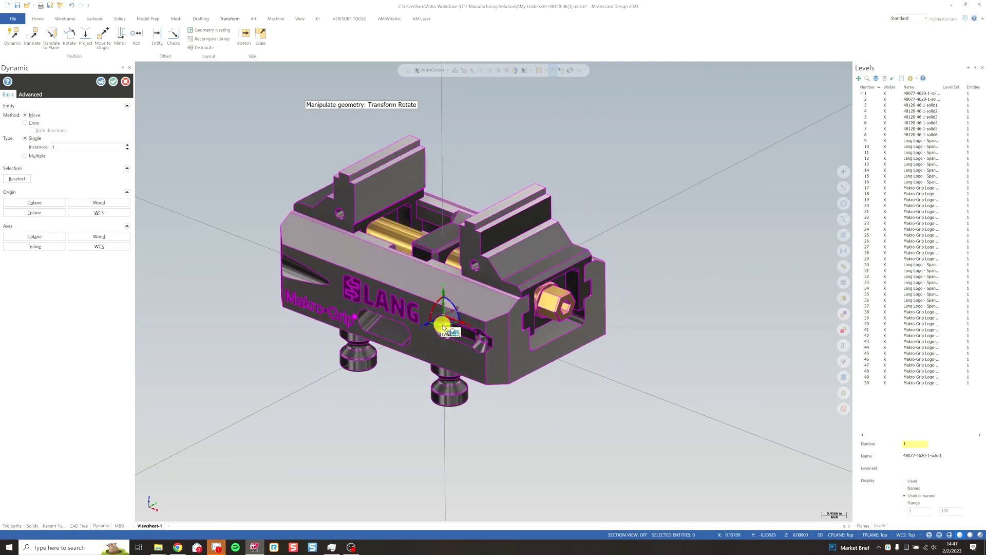
pyautogui.click(442, 327)
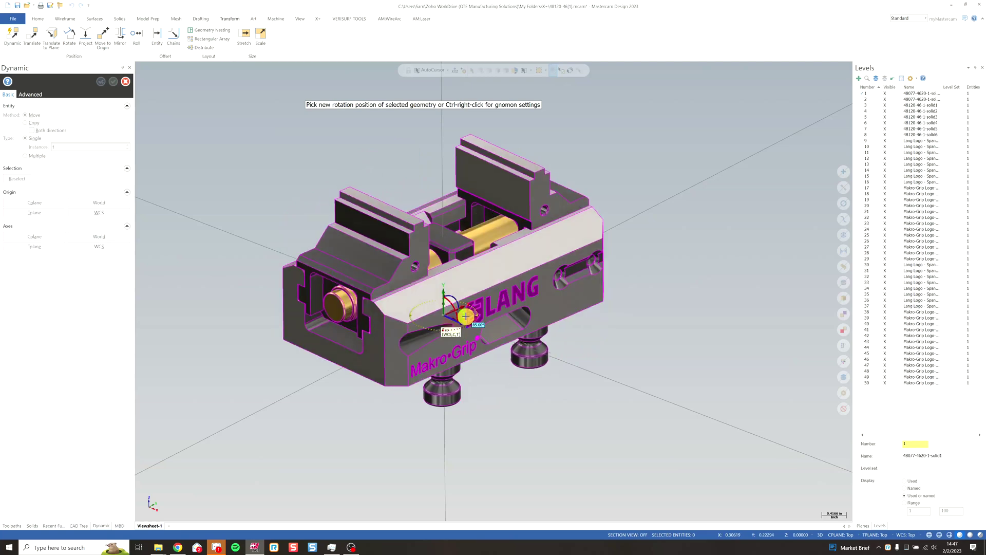
pyautogui.click(468, 315)
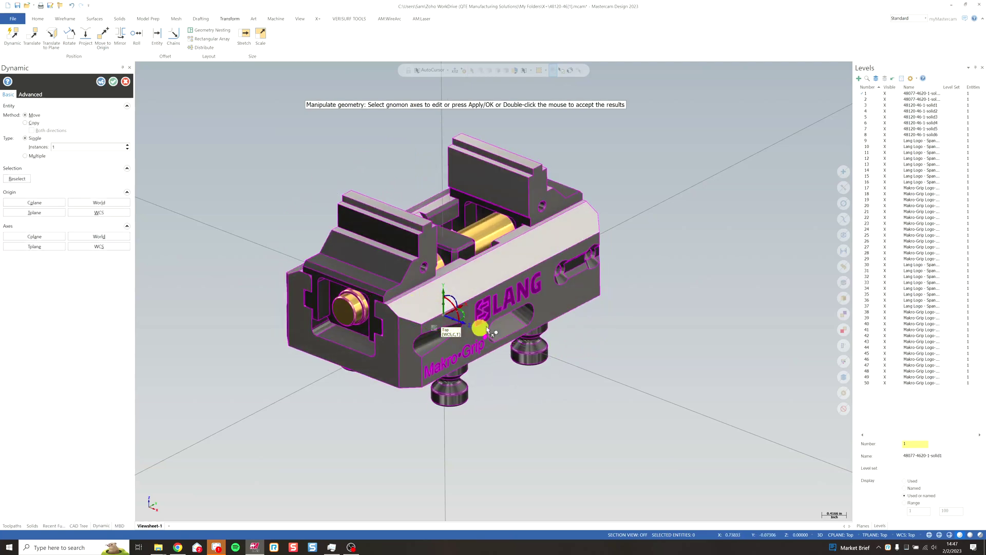
# View the upright vise from the Right view and fit it to the screen.
pyautogui.rightClick(314, 147)
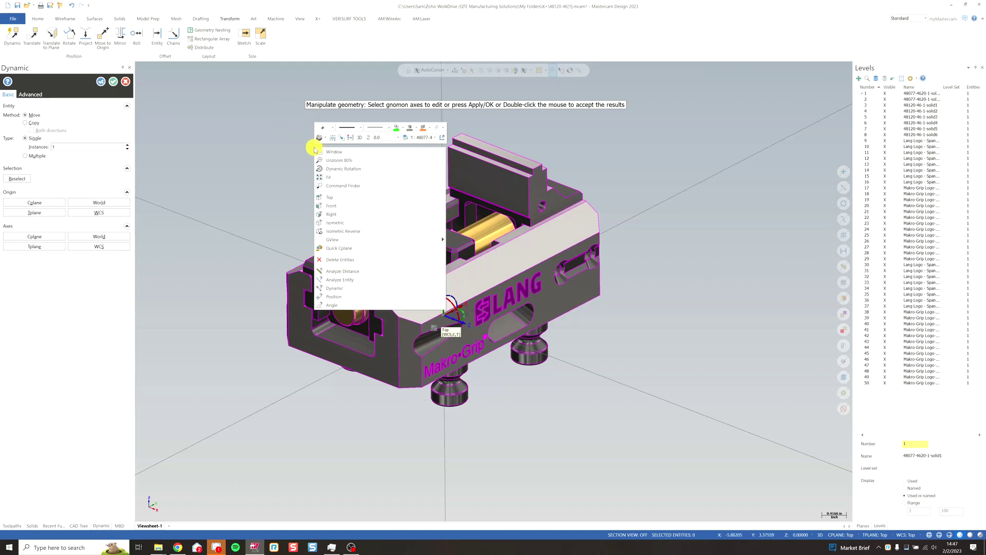
pyautogui.click(331, 214)
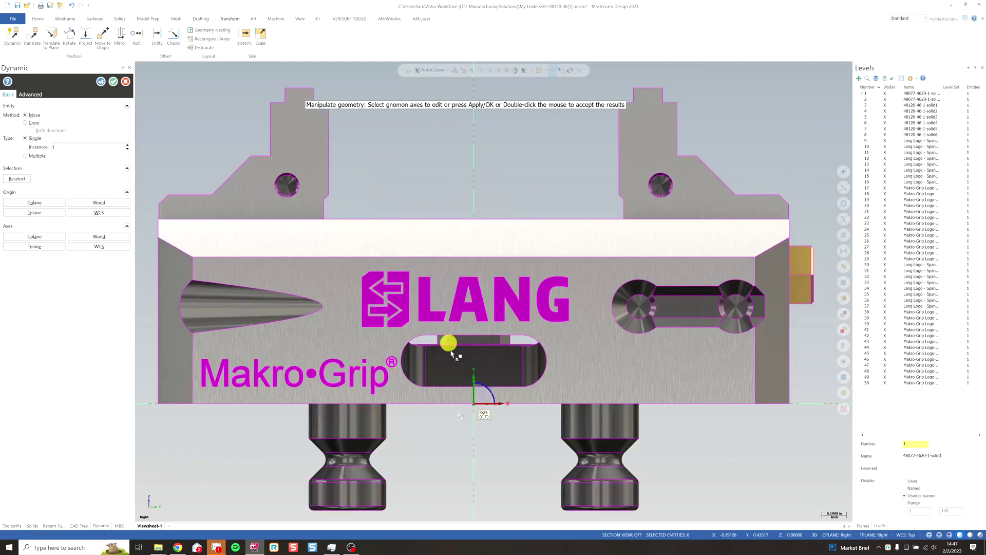
pyautogui.scroll(-1, 406, 153)
pyautogui.rightClick(405, 152)
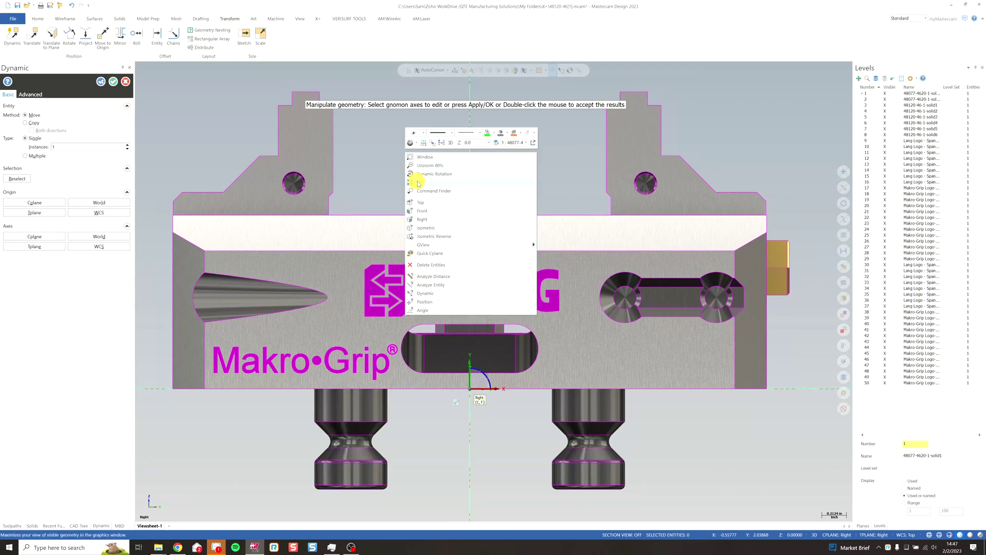
pyautogui.click(414, 178)
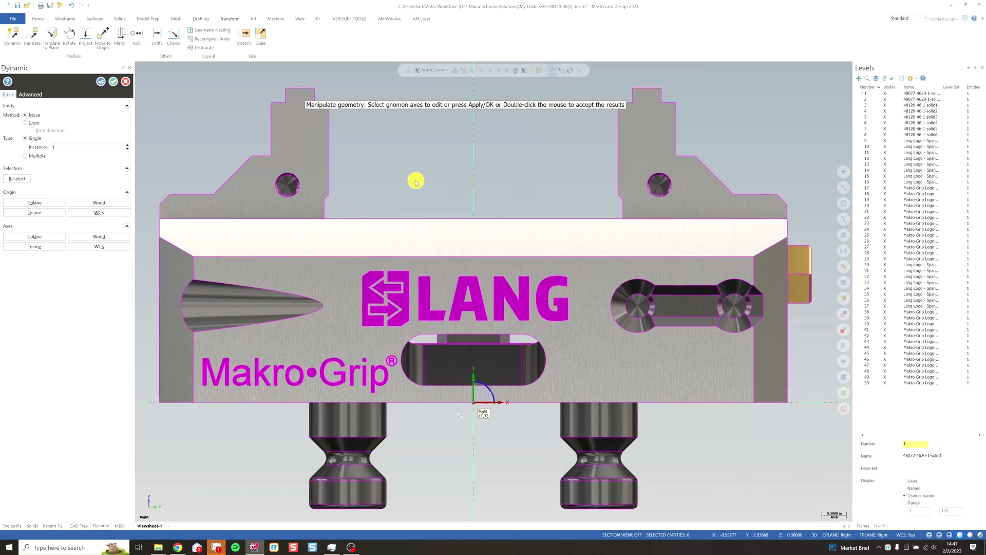
# Apply the rotation and select the entire vise again for a new Dynamic transform.
pyautogui.click(102, 84)
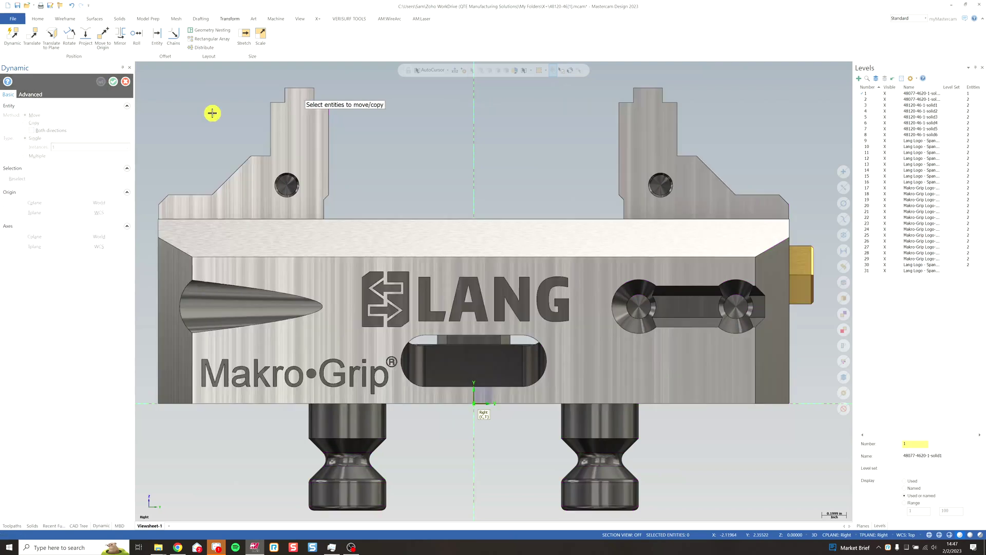
pyautogui.scroll(-2, 211, 115)
pyautogui.moveTo(211, 116); pyautogui.dragTo(267, 180, button='middle')
pyautogui.moveTo(198, 139); pyautogui.dragTo(742, 478)
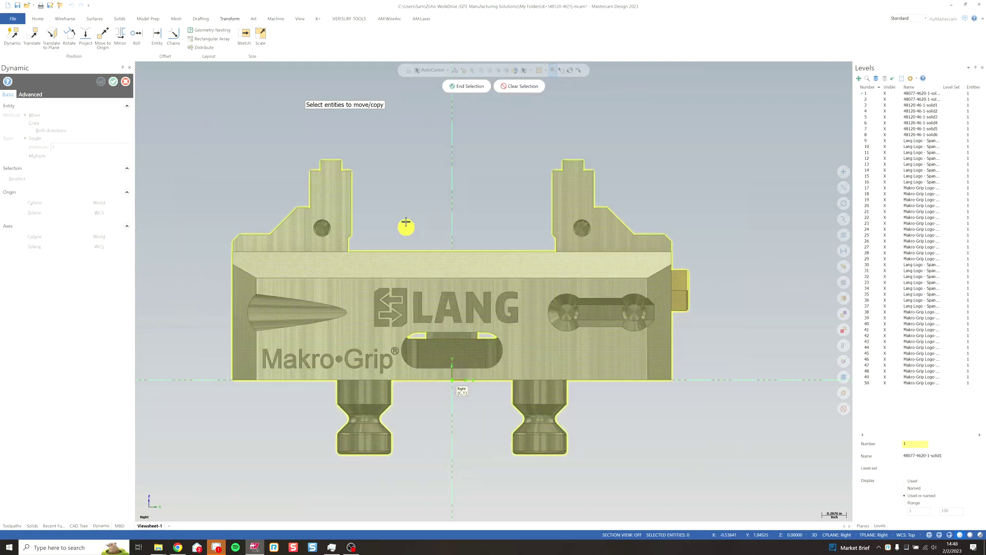
pyautogui.click(459, 88)
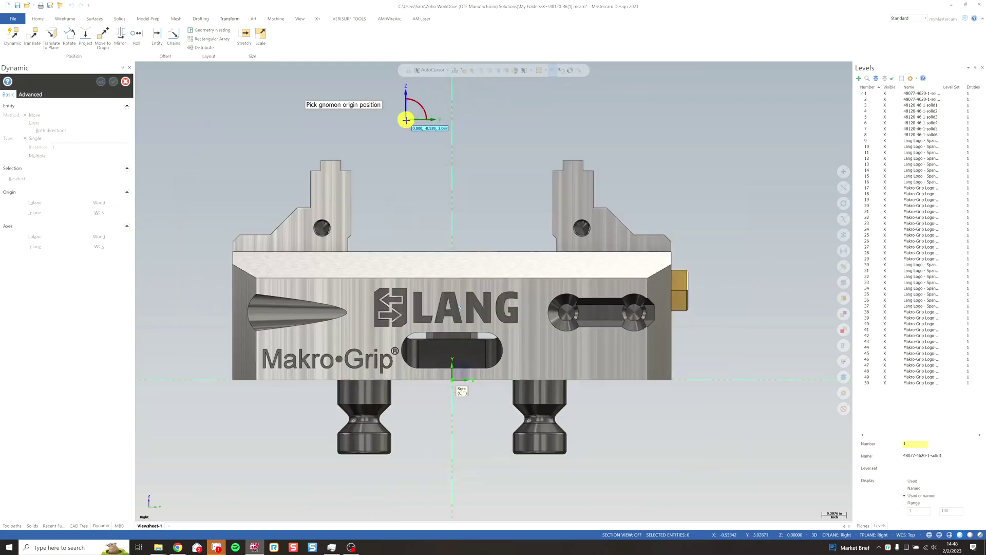
# Move the vise along Z from the jaw's top corner down to the origin plane.
pyautogui.click(342, 172)
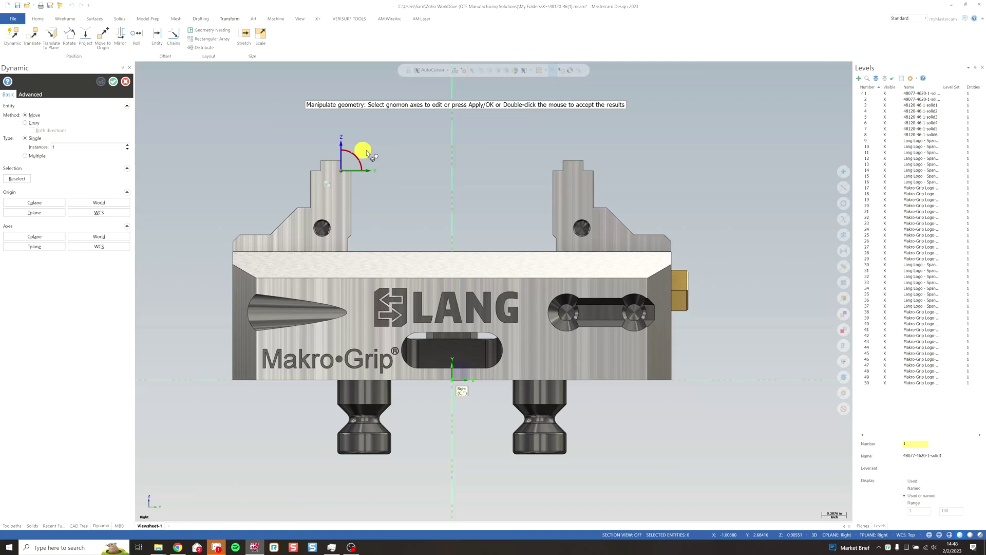
pyautogui.click(341, 155)
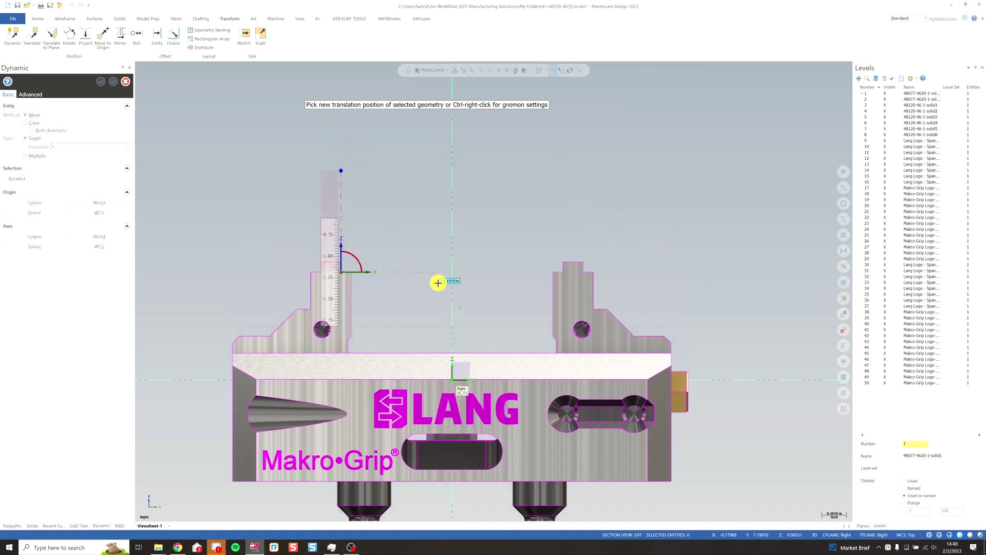
pyautogui.click(453, 380)
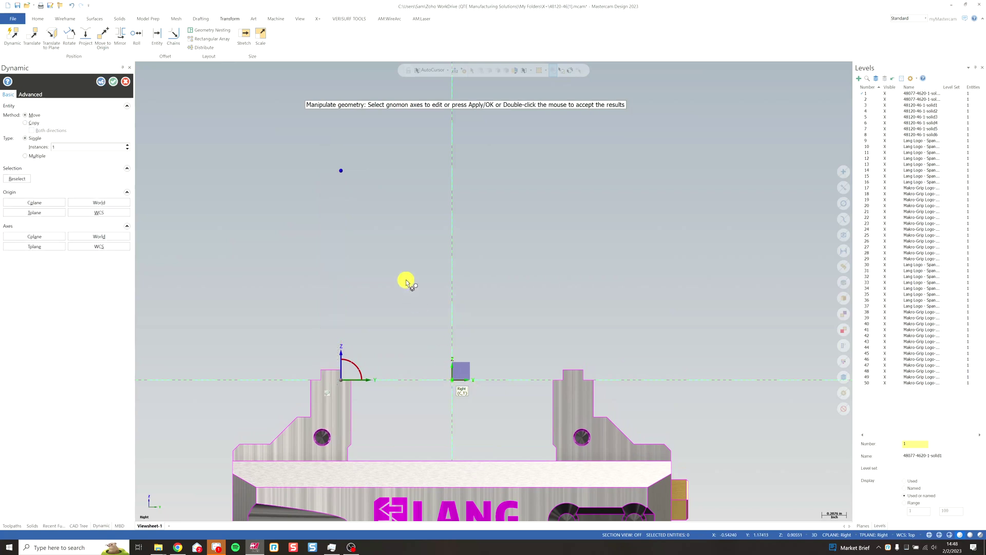
pyautogui.click(119, 85)
# Fit the repositioned vise and show it in an isometric view.
pyautogui.rightClick(290, 198)
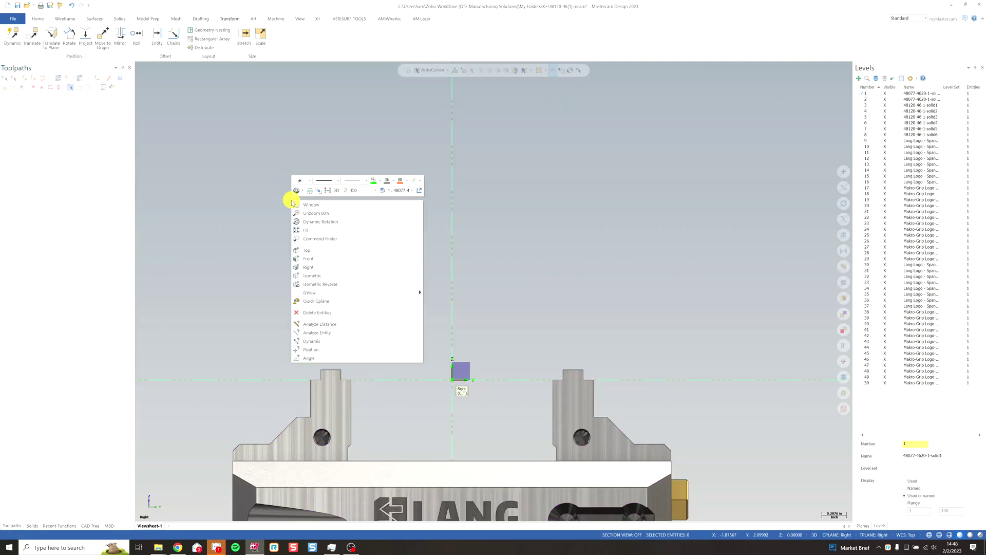
pyautogui.click(306, 230)
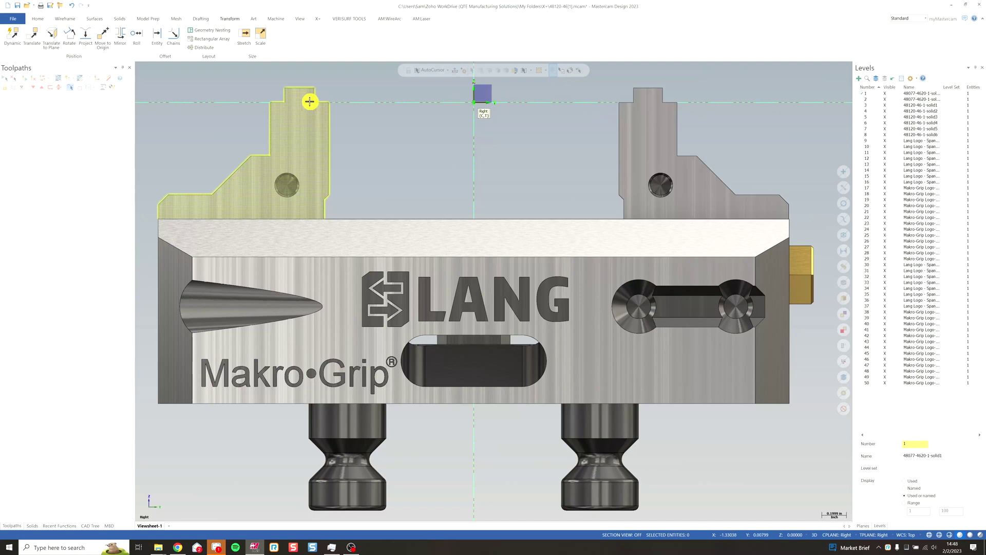
pyautogui.rightClick(388, 136)
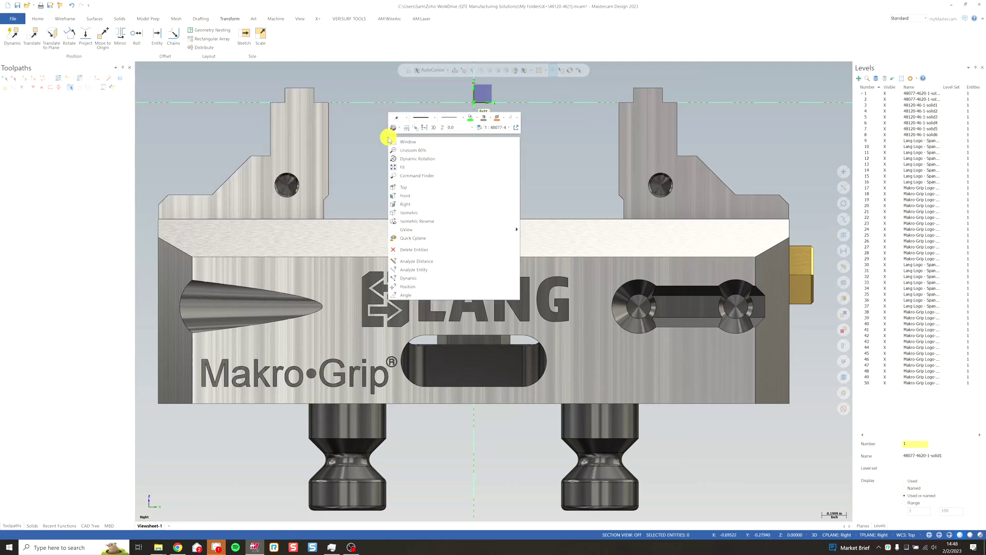
pyautogui.click(416, 211)
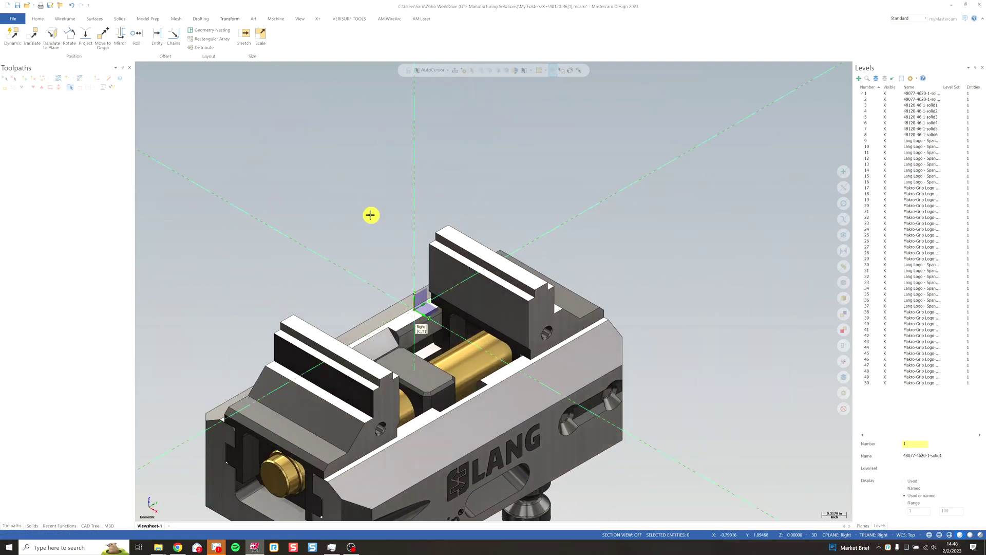
pyautogui.rightClick(372, 213)
pyautogui.click(383, 245)
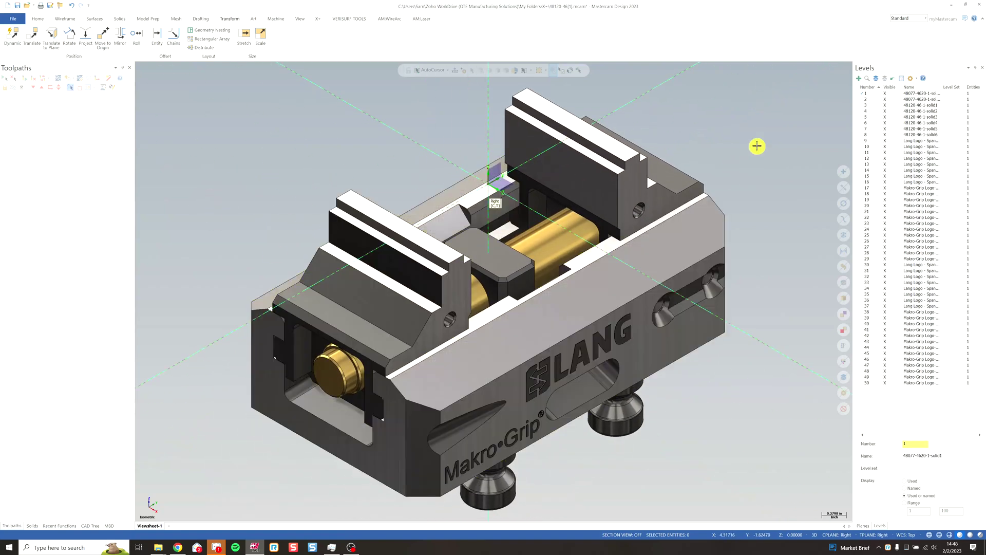
pyautogui.scroll(-2, 757, 146)
pyautogui.moveTo(756, 148); pyautogui.dragTo(682, 181, button='middle')
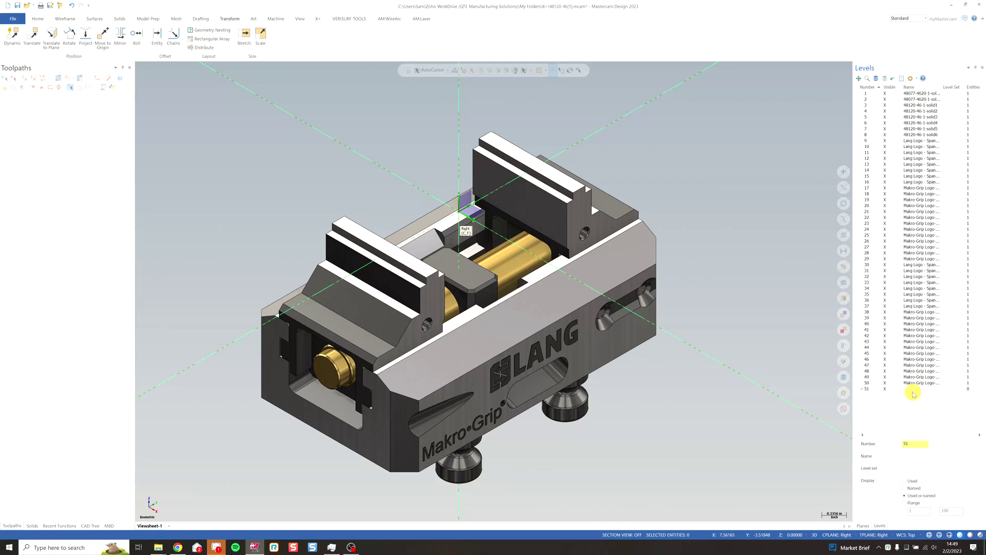
# In the Levels manager, create level 100 'Base', 101 'Jaw 1' and 102 'Jaw 2'.
pyautogui.doubleClick(872, 389)
pyautogui.click(913, 457)
pyautogui.write('Base')
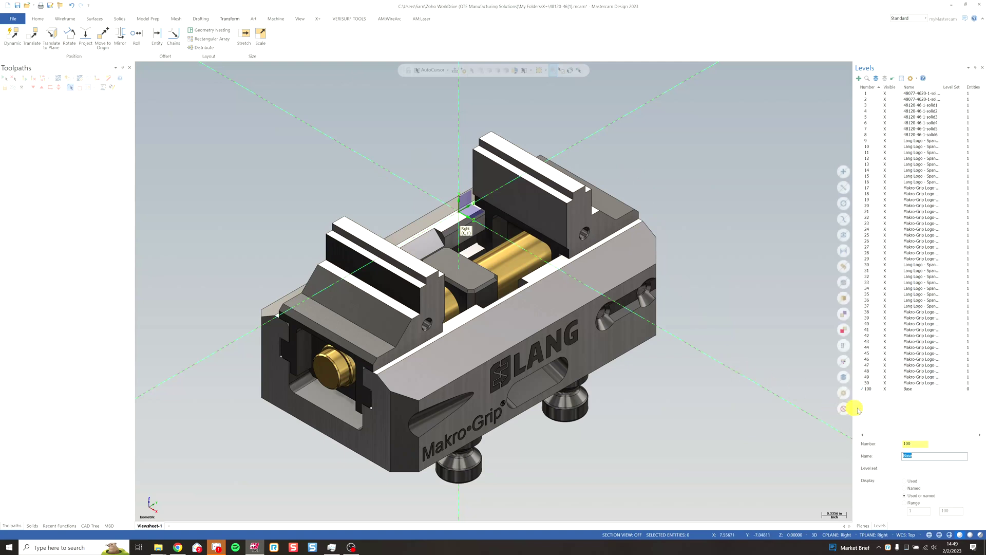
pyautogui.click(914, 444)
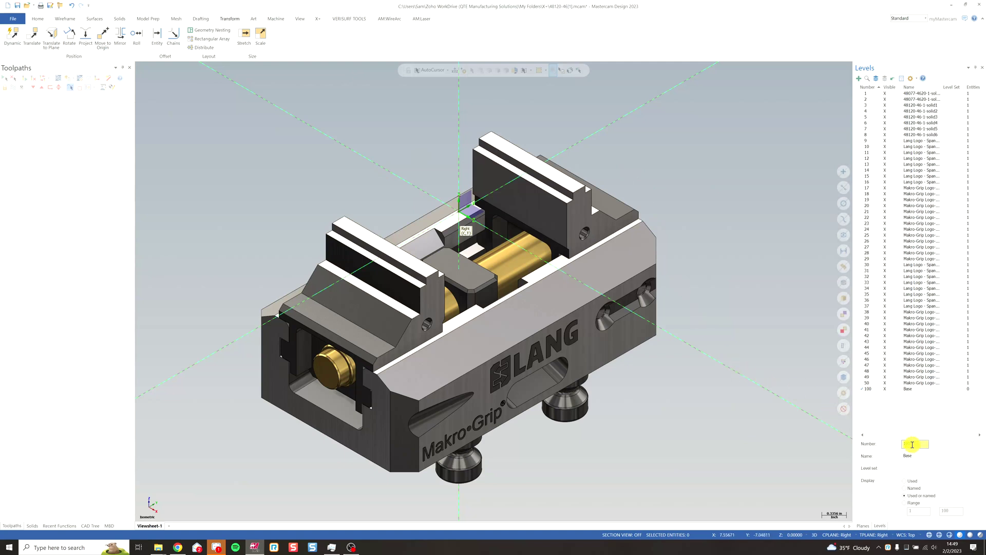
pyautogui.press('Return')
pyautogui.write('Jaw 2')
pyautogui.click(912, 445)
pyautogui.press('Return')
pyautogui.write('Jaw 2')
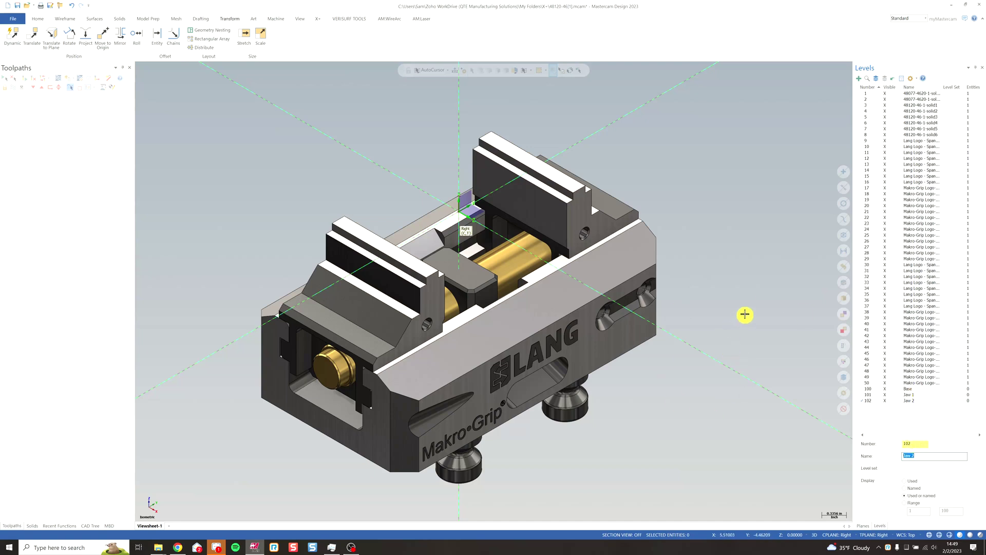
# Move the rear jaw solid to level Jaw 1 and the front jaw to Jaw 2.
pyautogui.click(555, 198)
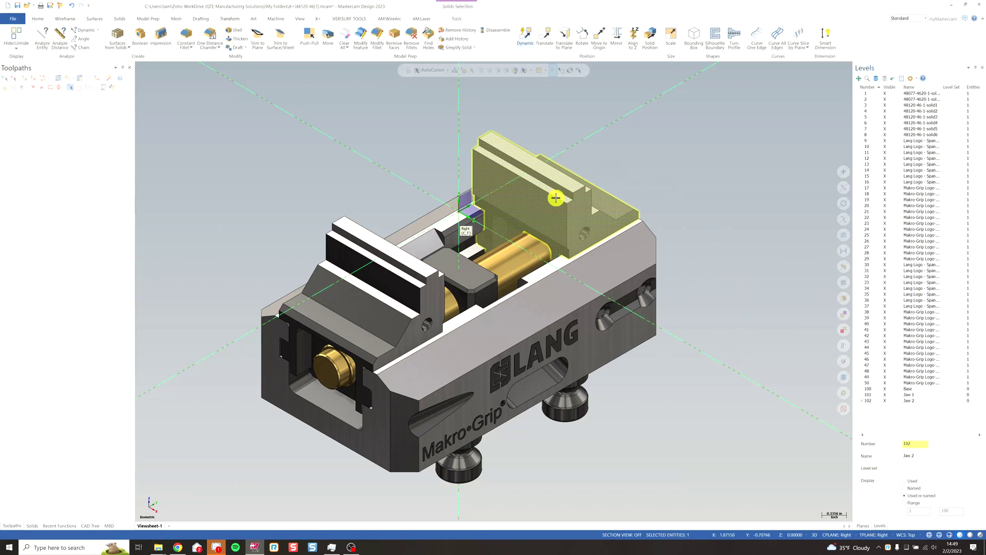
pyautogui.rightClick(930, 396)
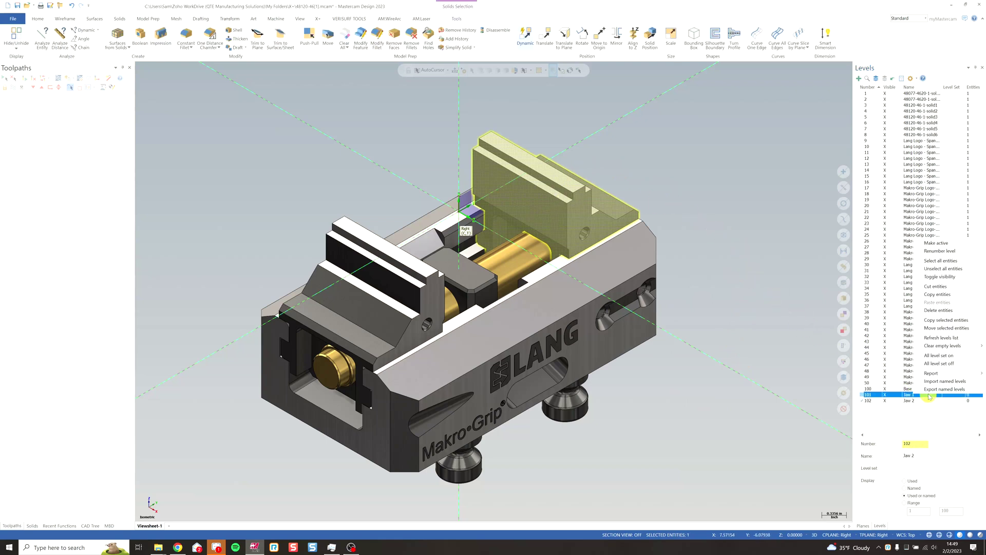
pyautogui.click(946, 328)
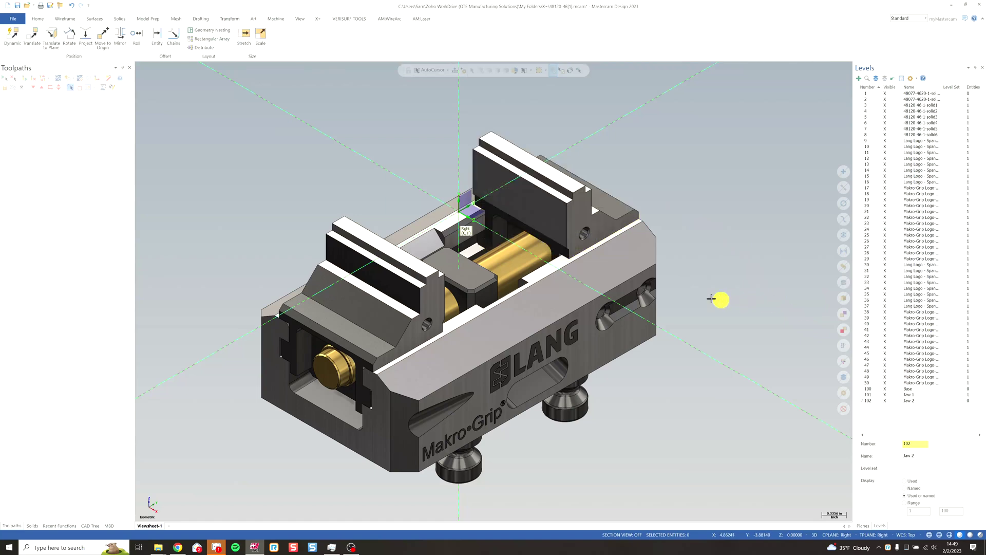
pyautogui.click(391, 285)
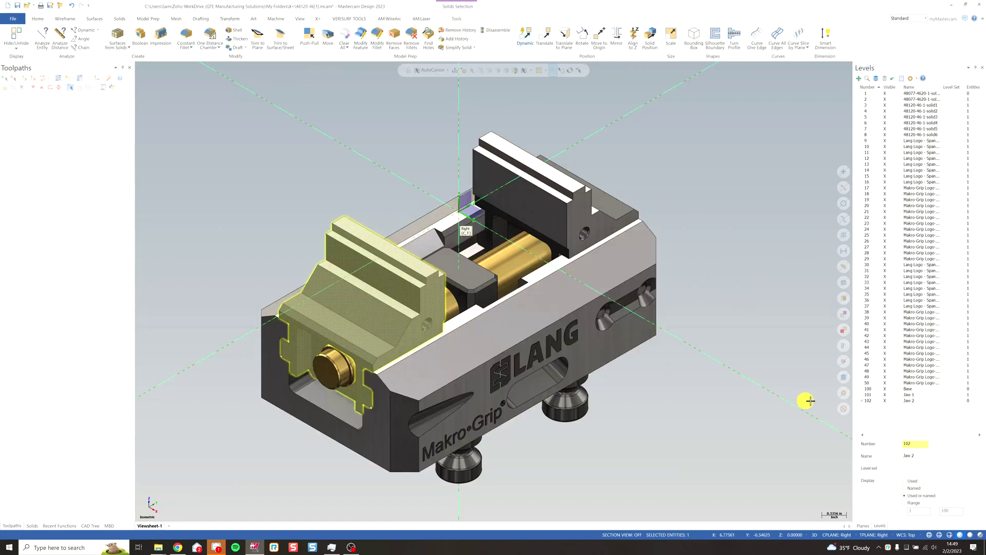
pyautogui.rightClick(925, 403)
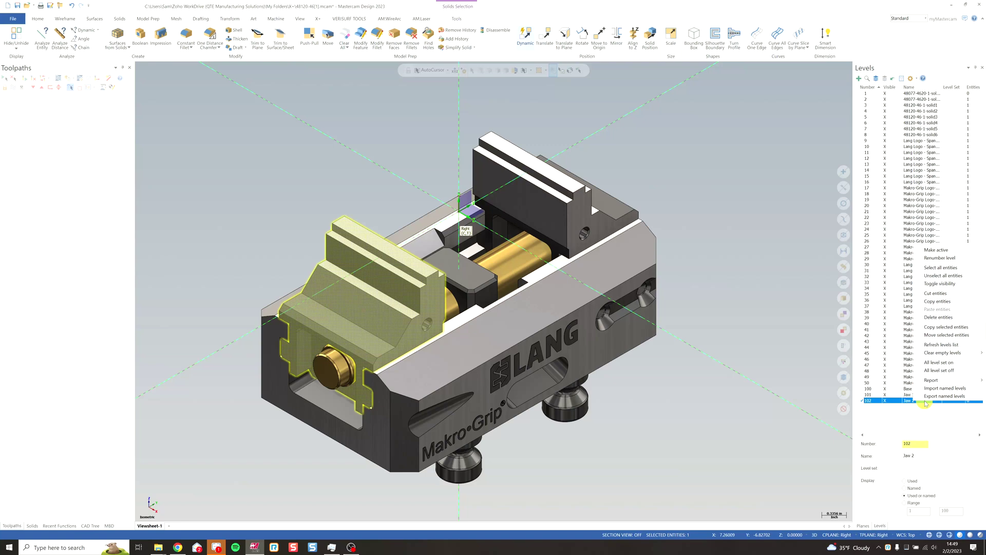
pyautogui.click(945, 338)
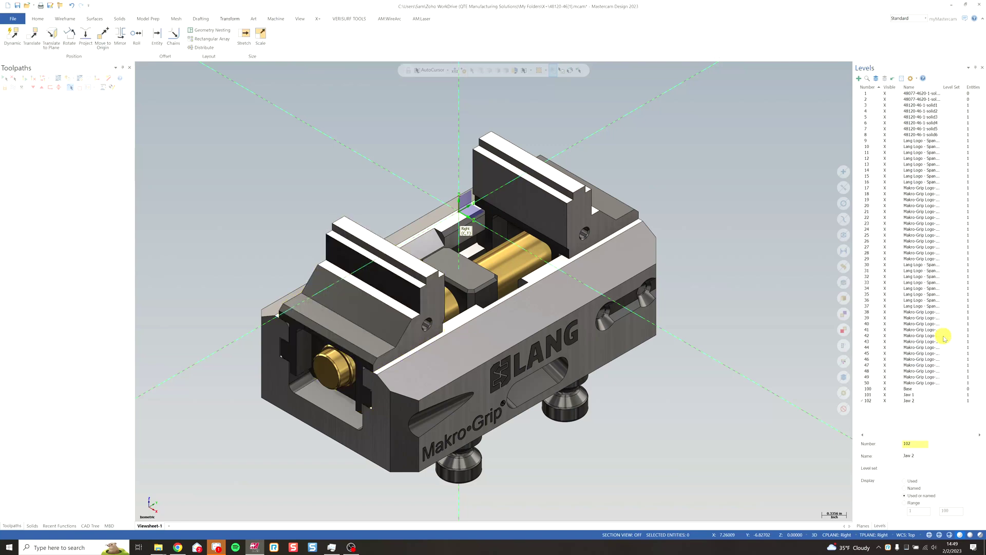
# Hide the jaw levels, move the remaining 48 base solids to Base, then check visibility.
pyautogui.click(890, 395)
pyautogui.click(890, 401)
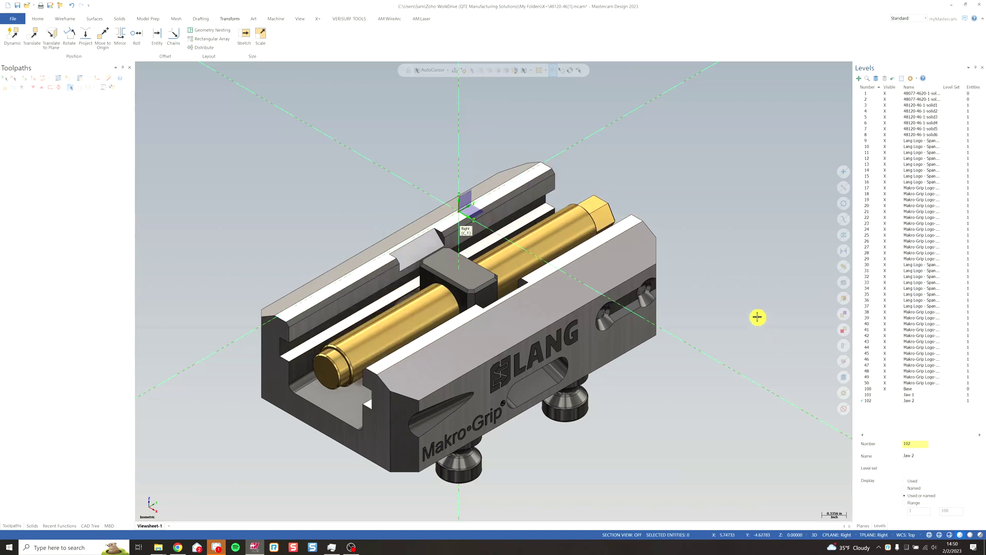
pyautogui.moveTo(163, 115); pyautogui.dragTo(775, 500)
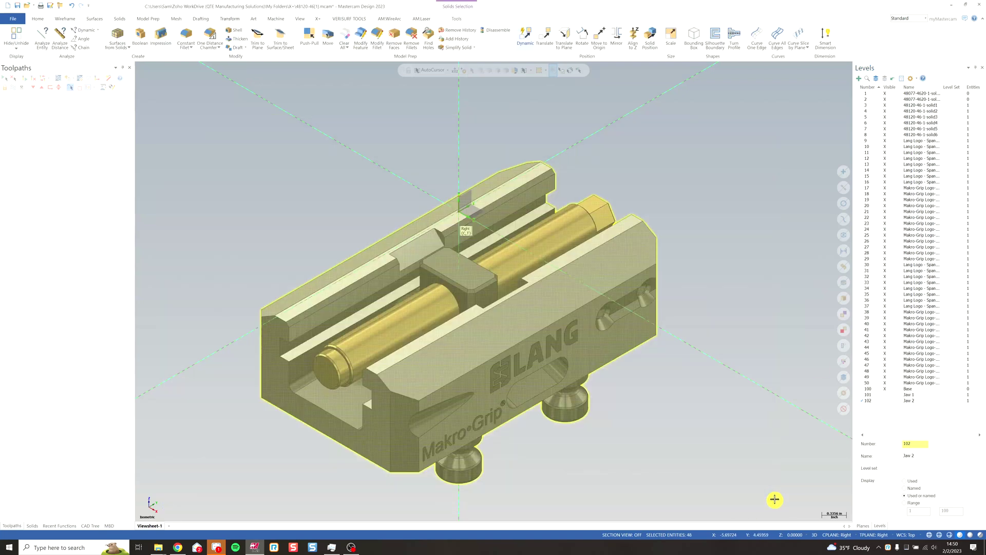
pyautogui.rightClick(931, 390)
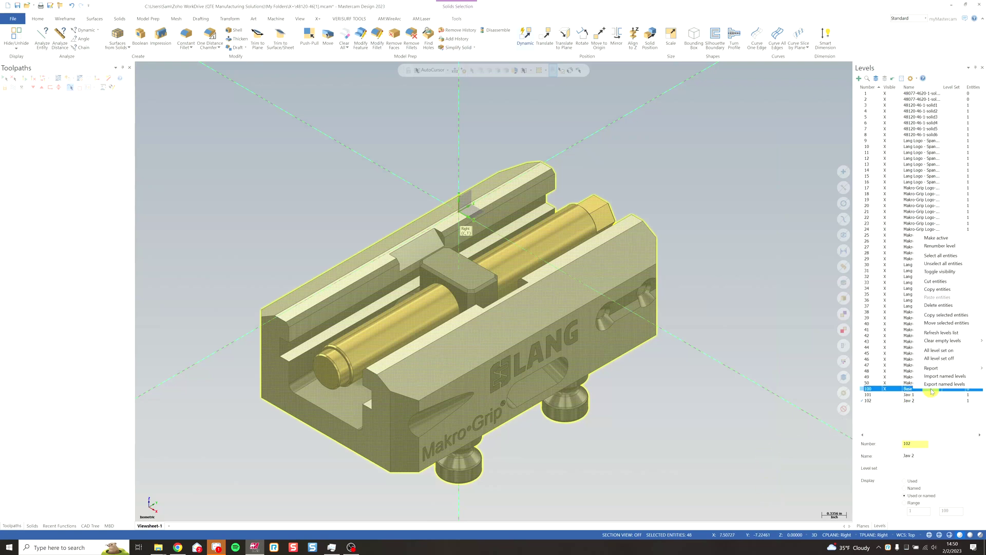
pyautogui.click(947, 325)
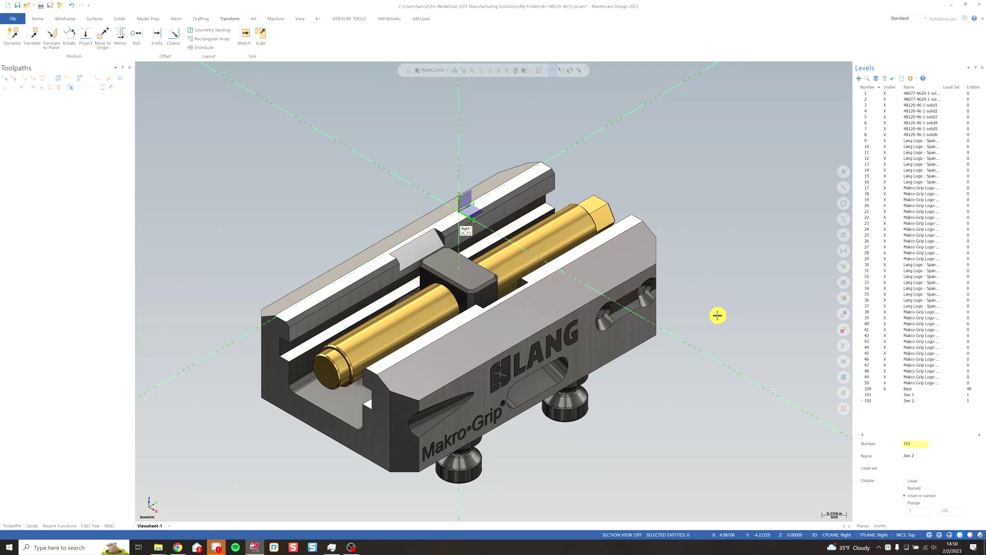
pyautogui.click(886, 395)
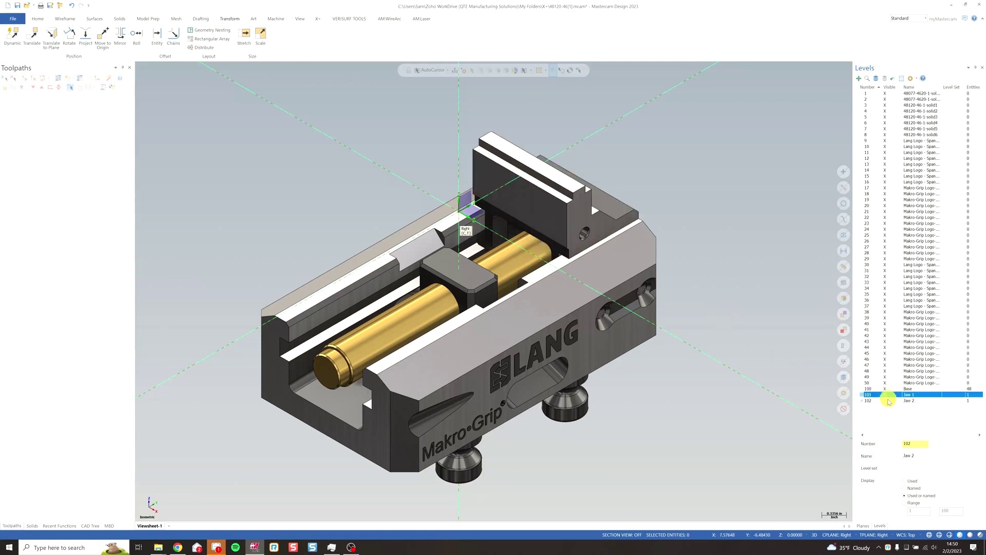
pyautogui.click(889, 400)
pyautogui.click(887, 389)
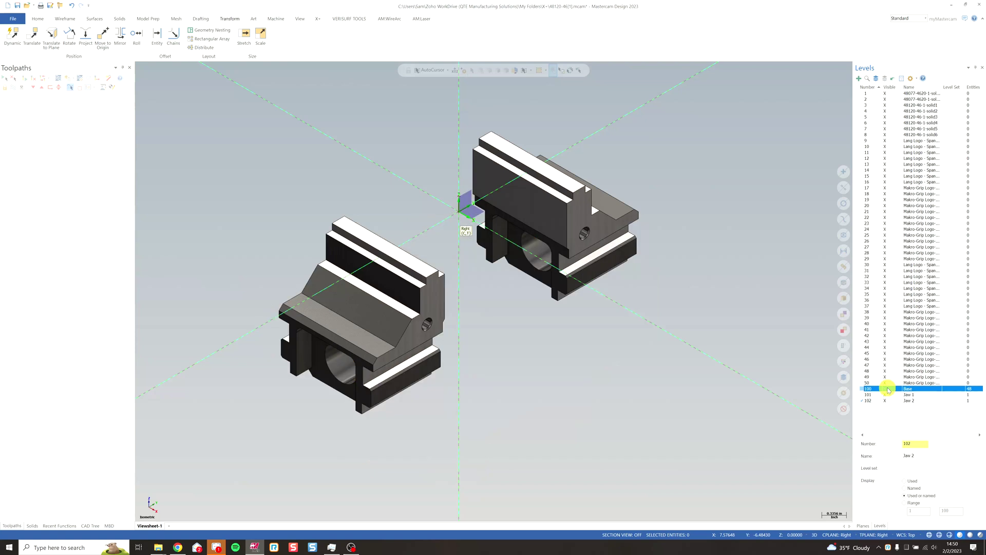
pyautogui.click(887, 389)
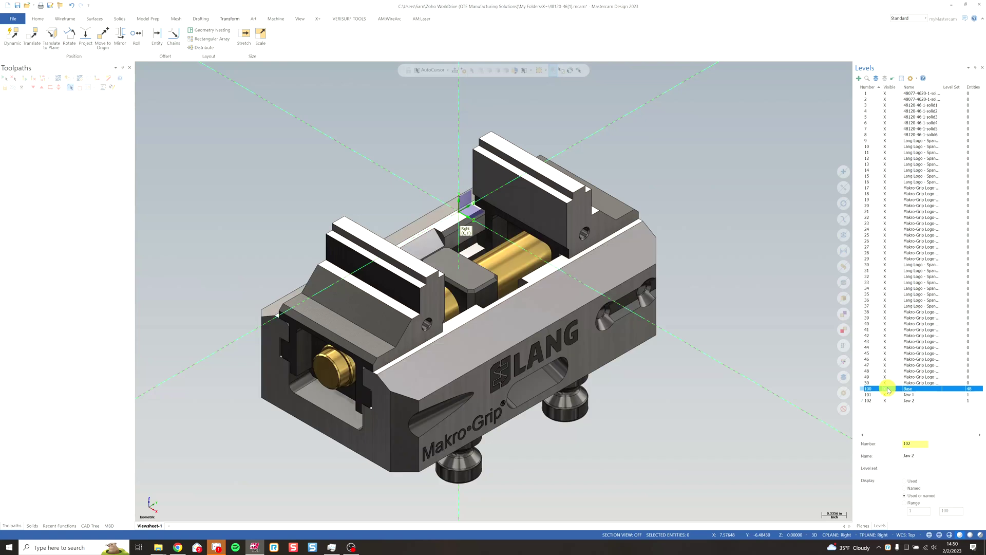
# Clear all empty levels from the level list.
pyautogui.rightClick(923, 94)
pyautogui.moveTo(964, 204)
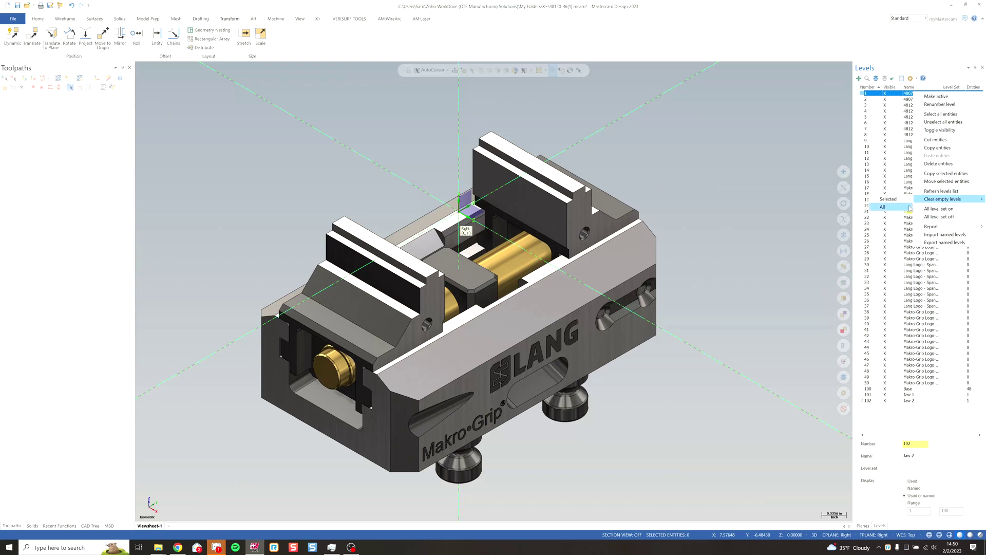
pyautogui.click(883, 206)
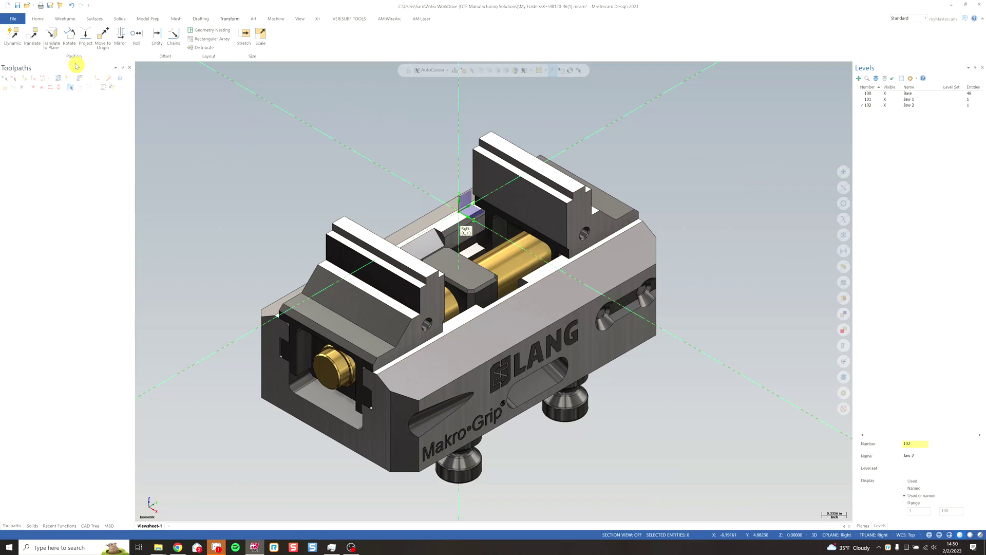
# In Save As, browse to Public Documents\X+\fixtures\parts.
pyautogui.click(19, 7)
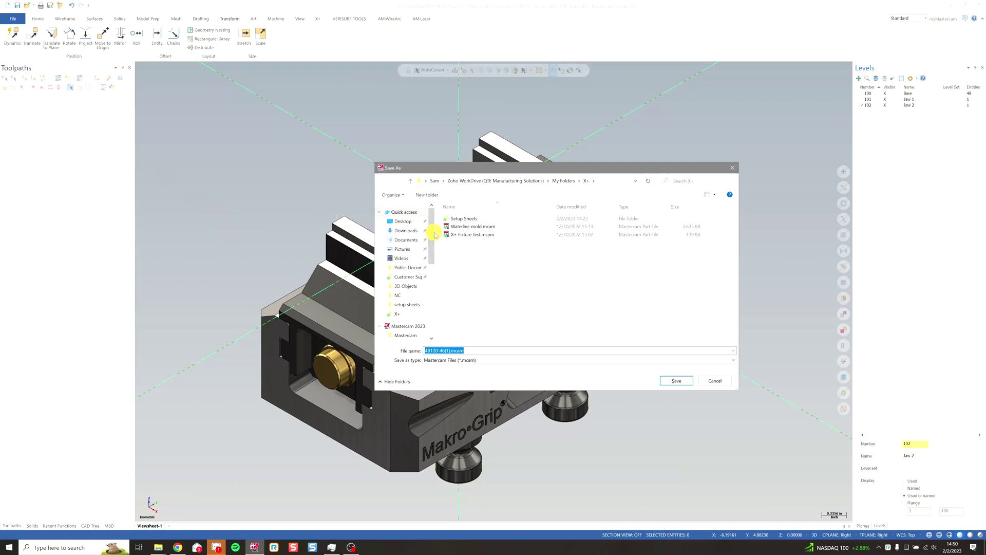
pyautogui.scroll(-2, 437, 251)
pyautogui.scroll(-1, 437, 250)
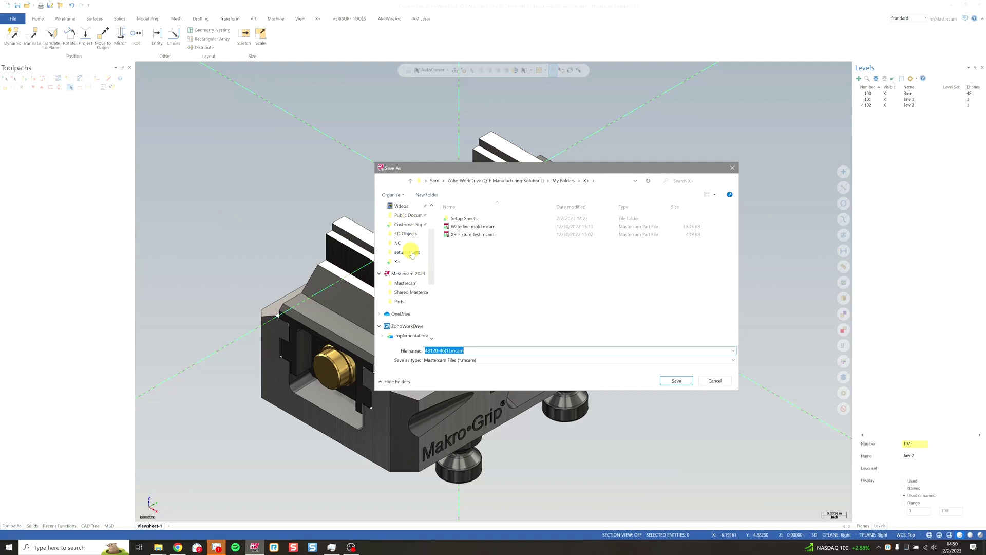
pyautogui.scroll(3, 433, 246)
pyautogui.scroll(-3, 437, 236)
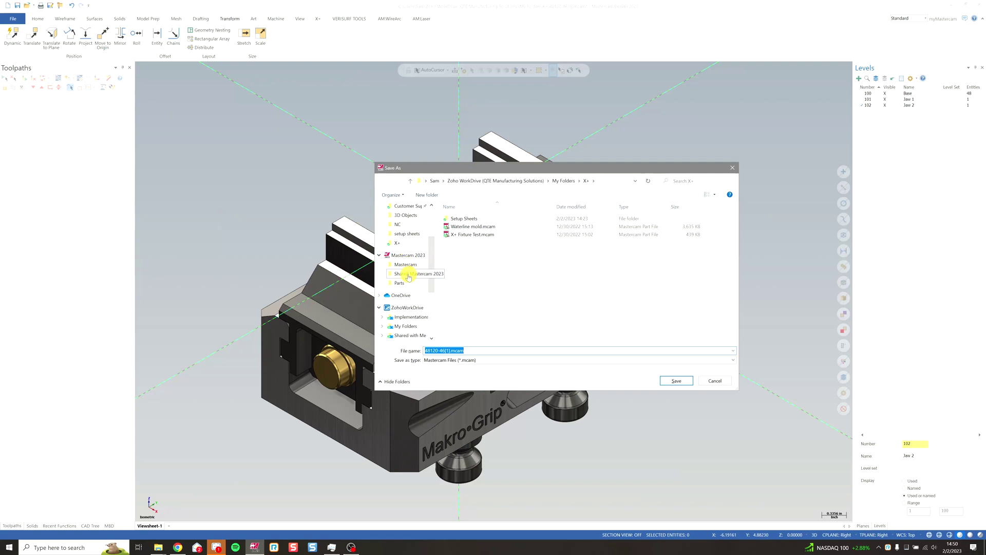
pyautogui.click(409, 276)
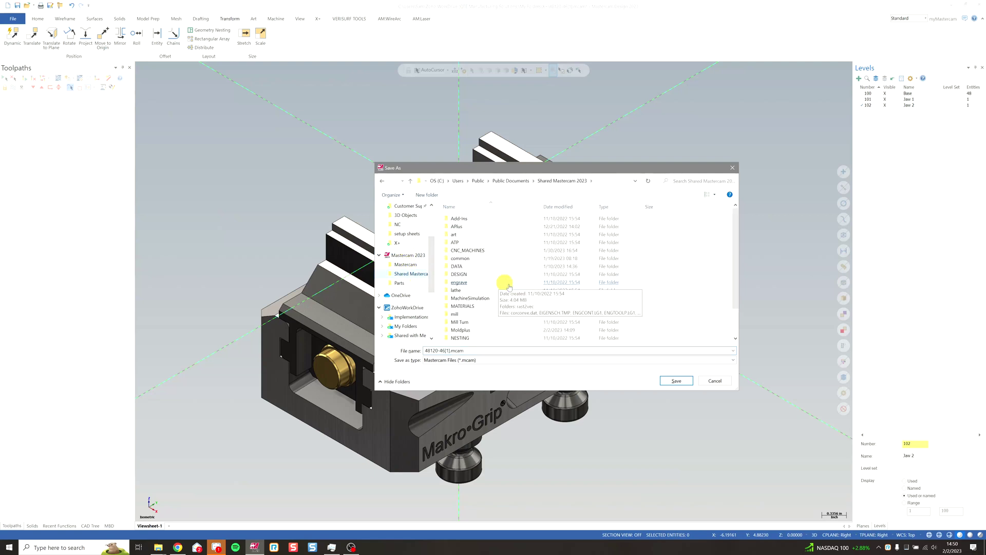
pyautogui.click(513, 183)
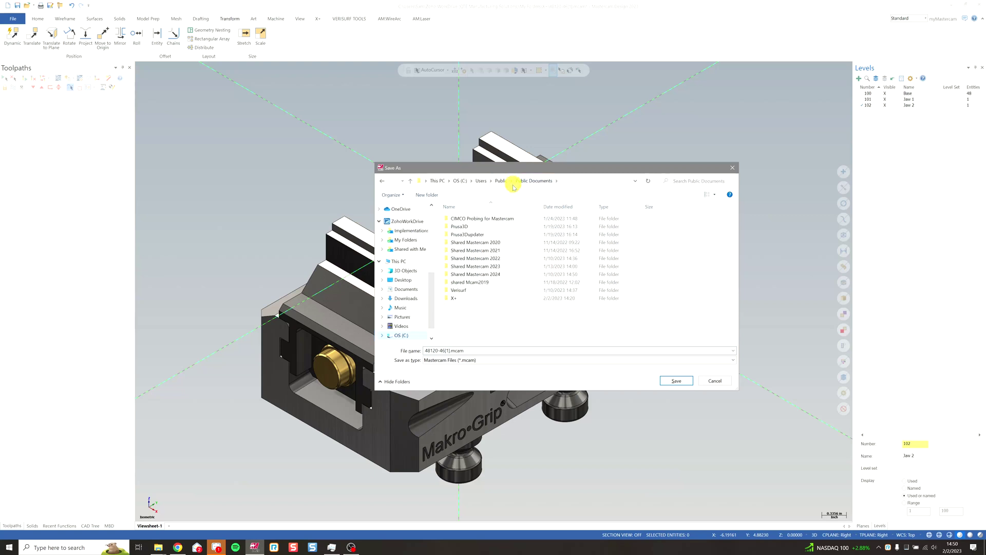
pyautogui.doubleClick(477, 300)
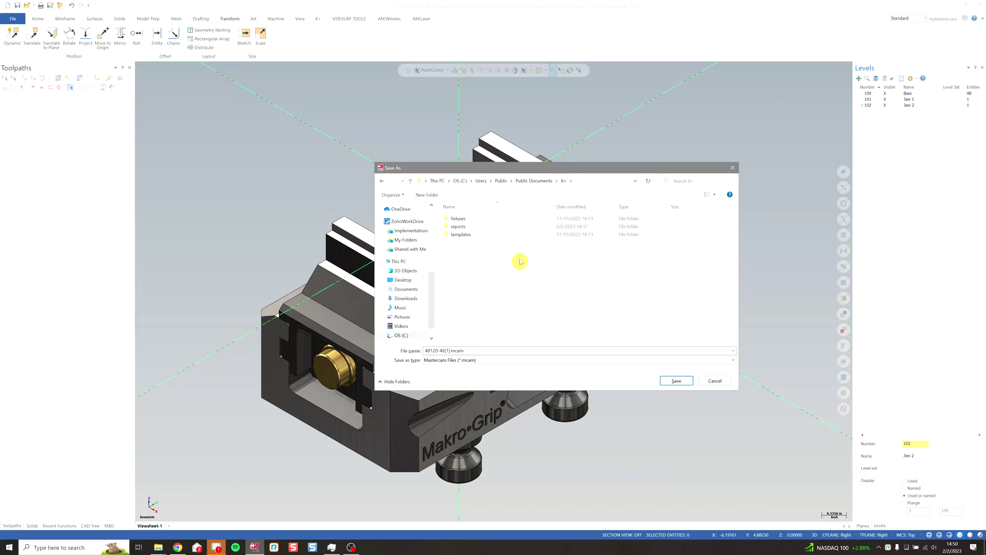
pyautogui.doubleClick(477, 220)
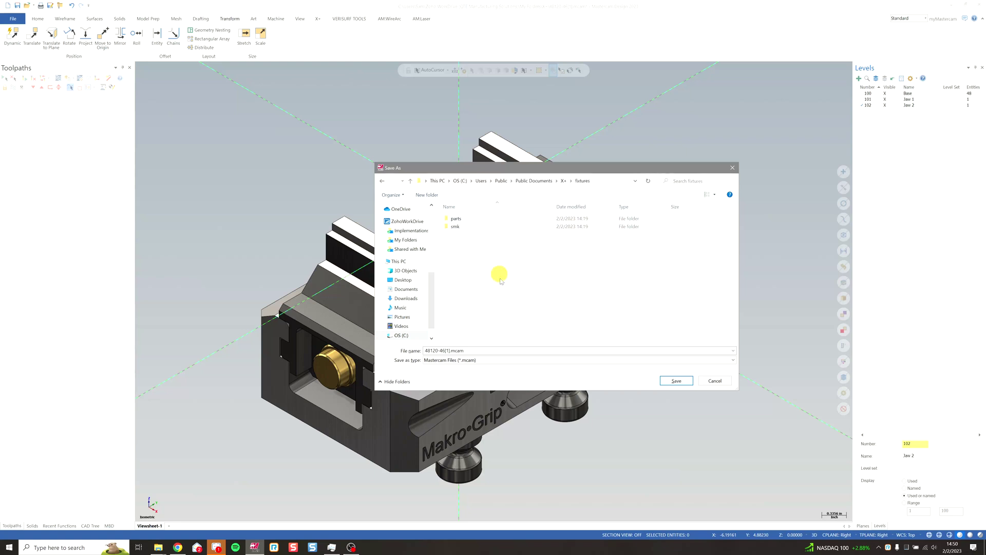
pyautogui.doubleClick(487, 221)
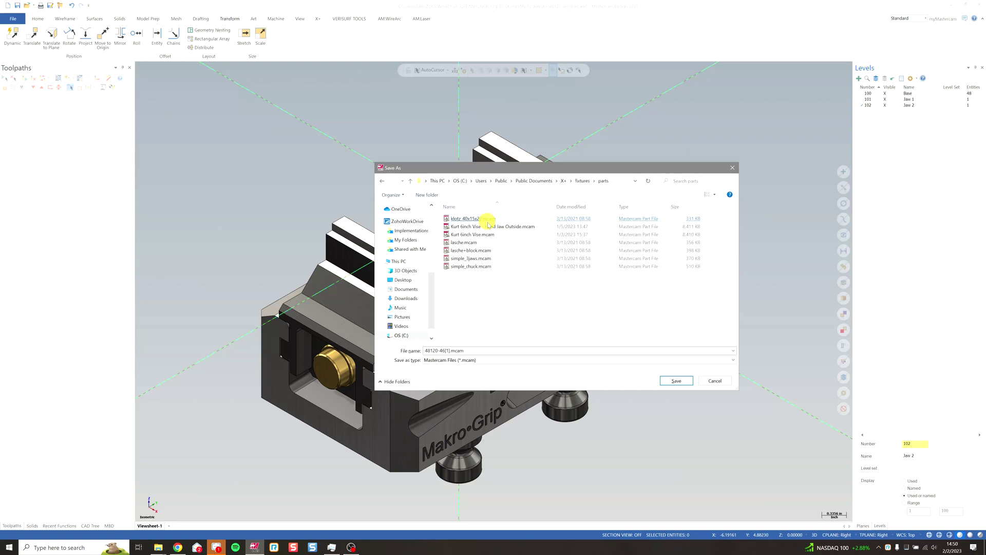
# Save the file there as Lang 46mm 5X Vise.mcam.
pyautogui.doubleClick(452, 351)
pyautogui.click(447, 351)
pyautogui.moveTo(450, 351); pyautogui.dragTo(411, 350)
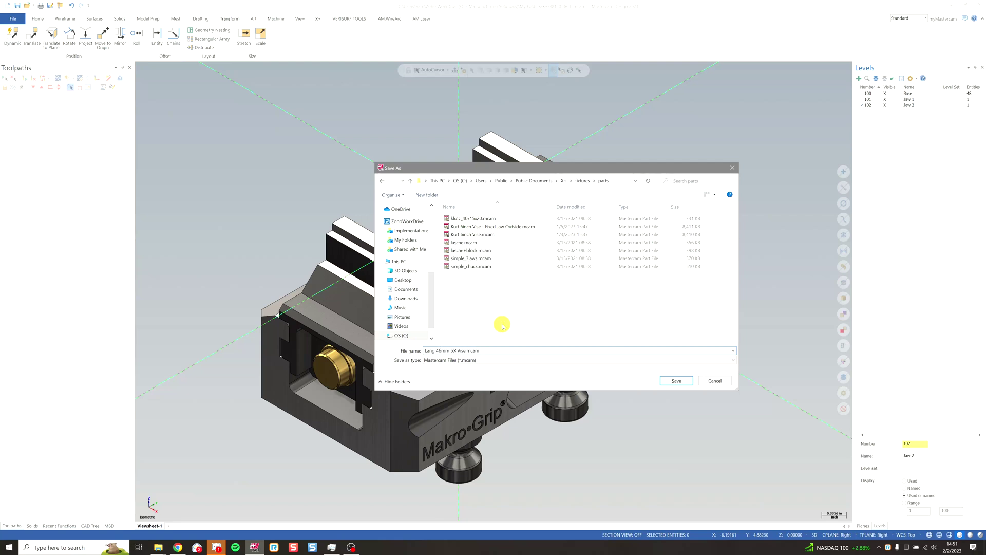
pyautogui.click(676, 381)
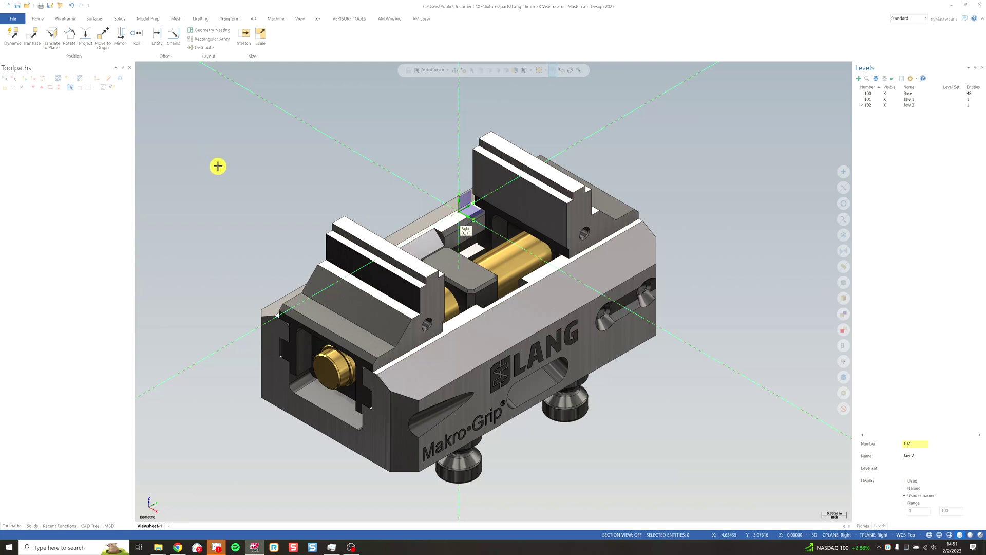
# Open the X+ fixture setup dialog for the vise.
pyautogui.click(318, 19)
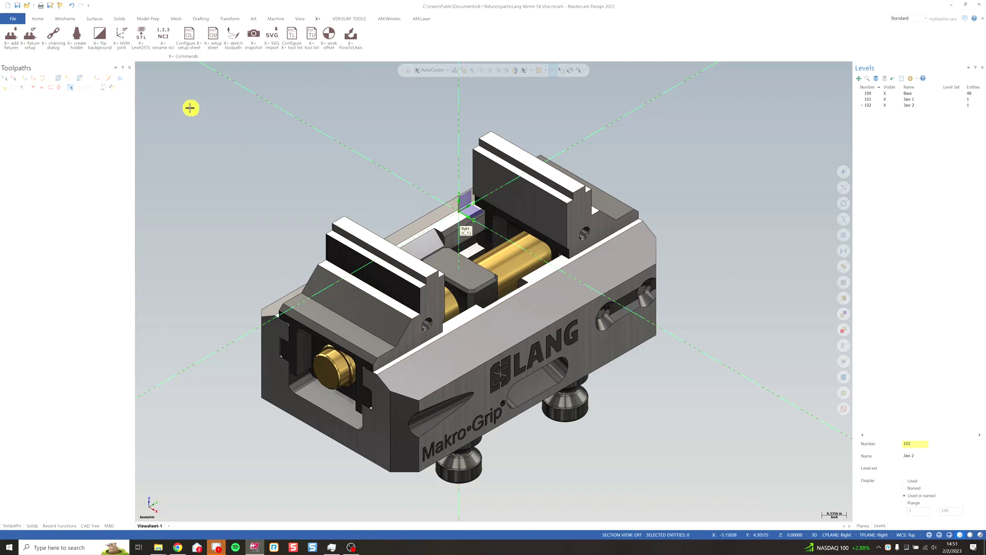
pyautogui.click(29, 41)
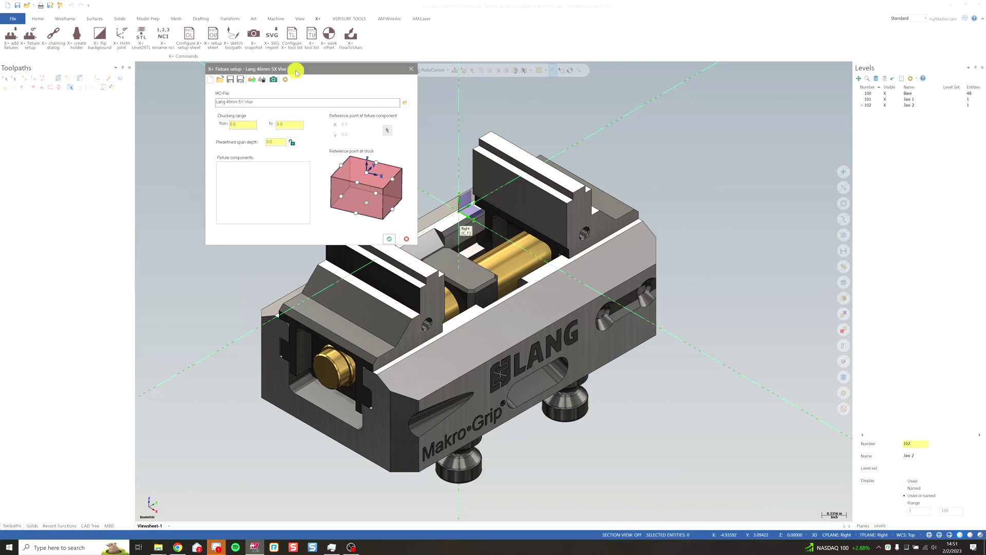
pyautogui.moveTo(297, 72); pyautogui.dragTo(233, 73)
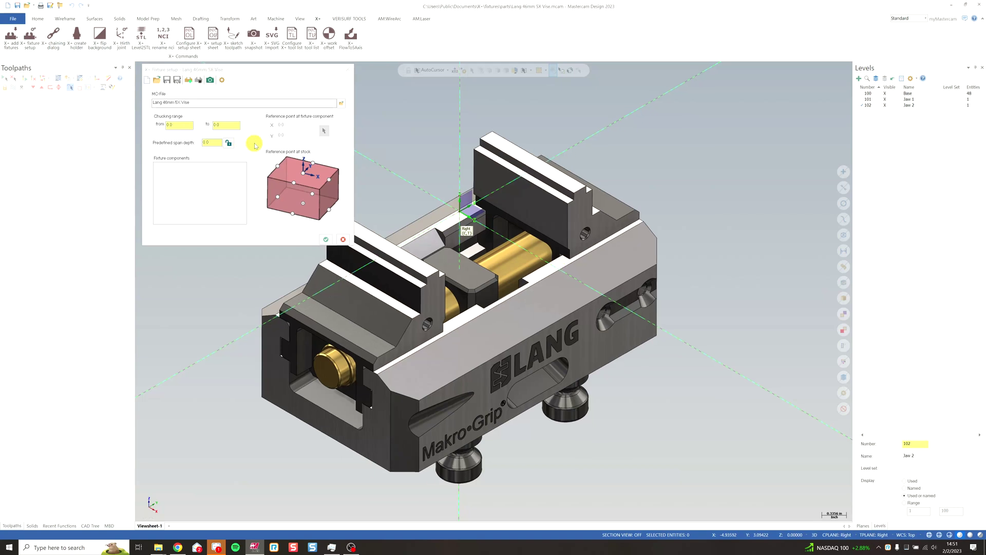
# Set the chucking range from 6mm to 65mm.
pyautogui.click(181, 125)
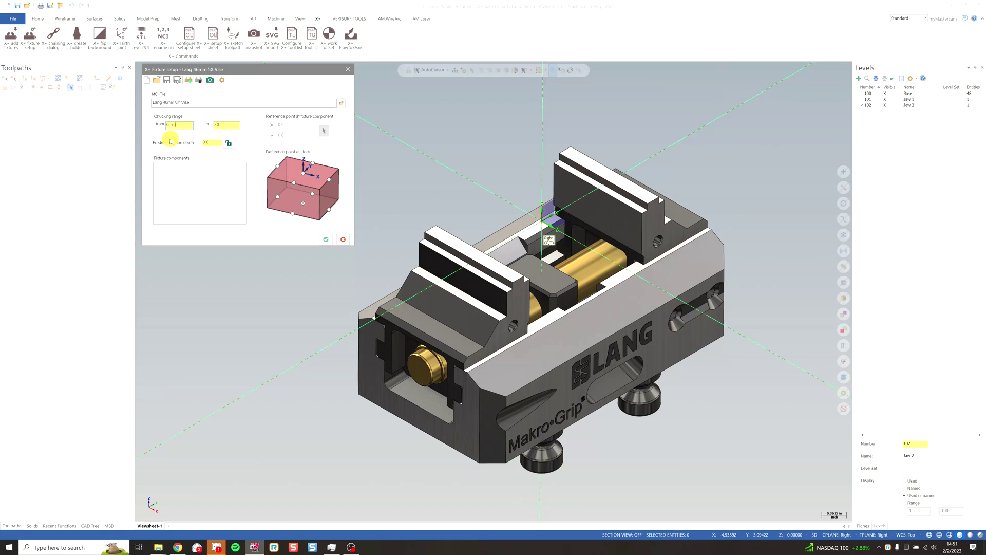
pyautogui.click(223, 127)
pyautogui.write('65mm')
pyautogui.click(213, 142)
pyautogui.moveTo(392, 183); pyautogui.dragTo(433, 196, button='middle')
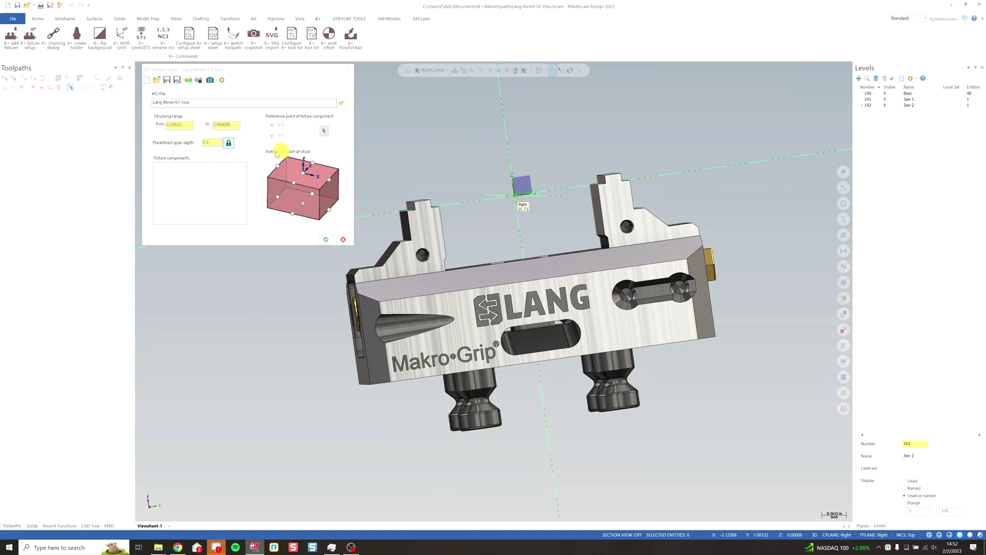
pyautogui.click(212, 142)
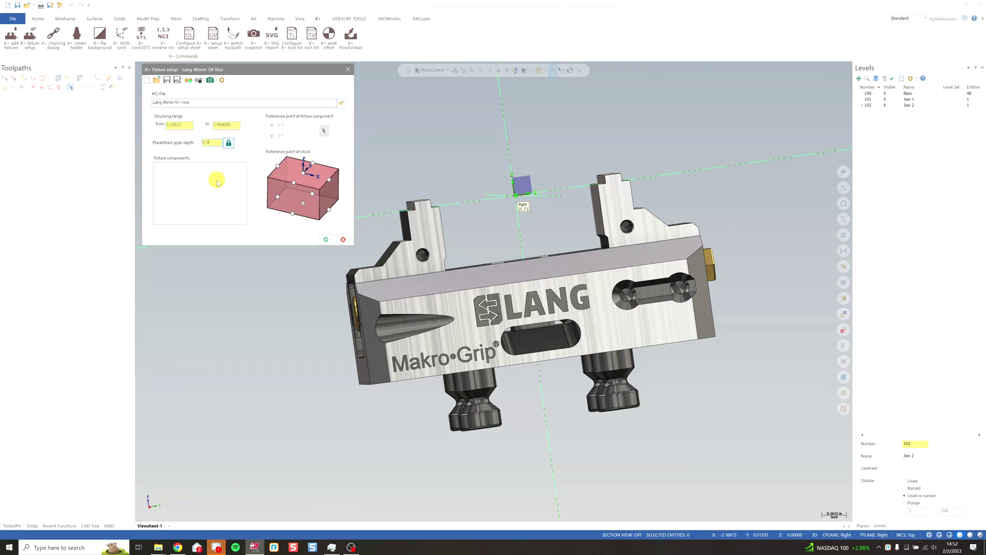
pyautogui.moveTo(424, 152); pyautogui.dragTo(509, 190, button='middle')
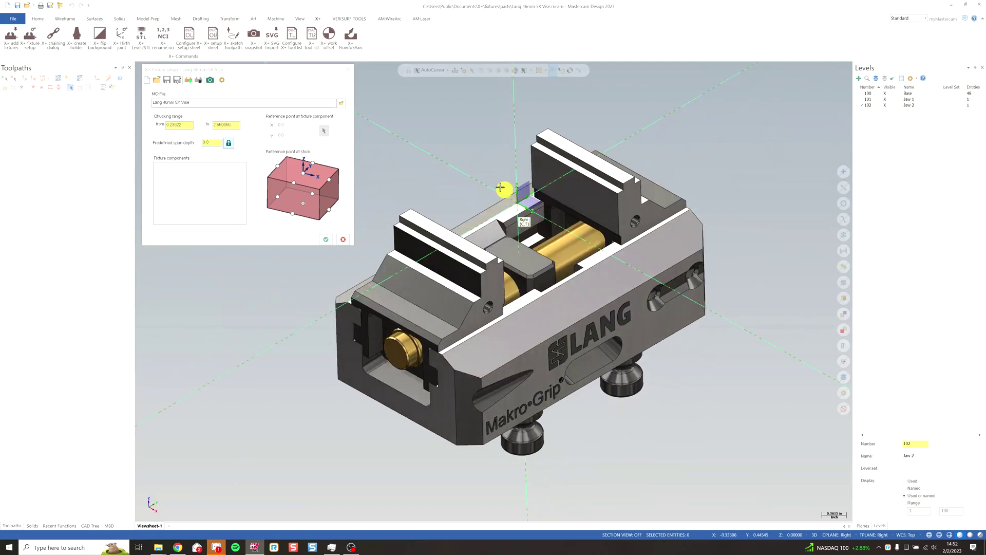
# Add a fixture component from the vise base solid and name it Base.
pyautogui.rightClick(189, 178)
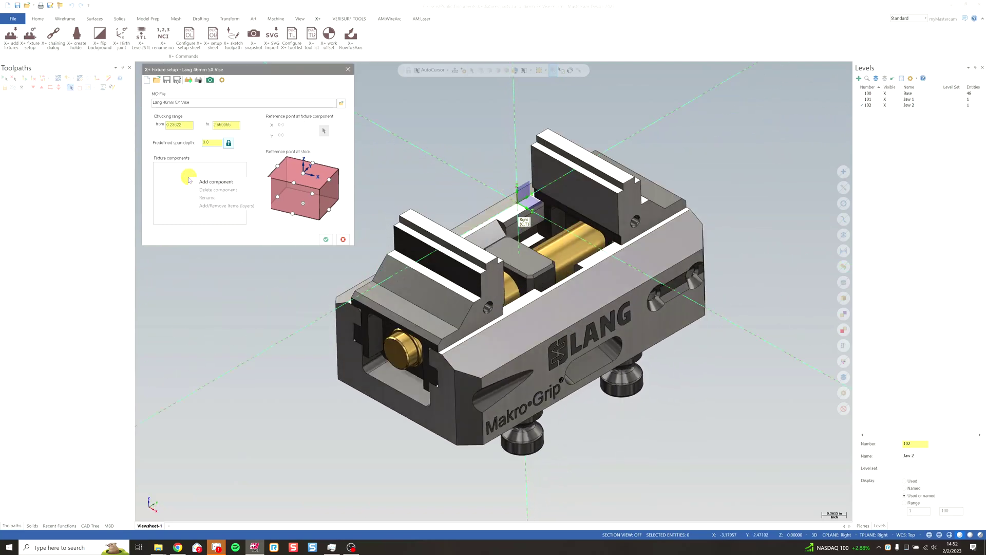
pyautogui.click(216, 182)
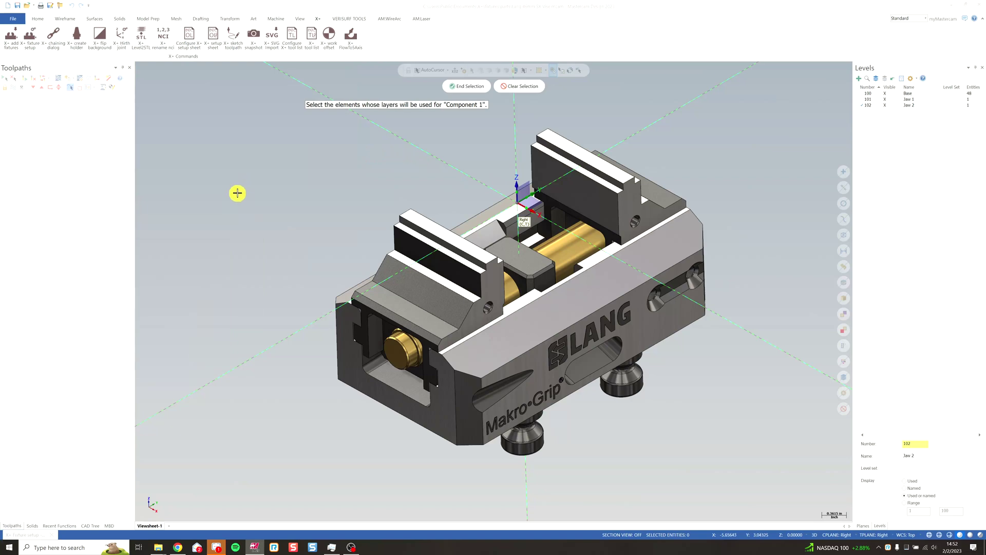
pyautogui.click(542, 315)
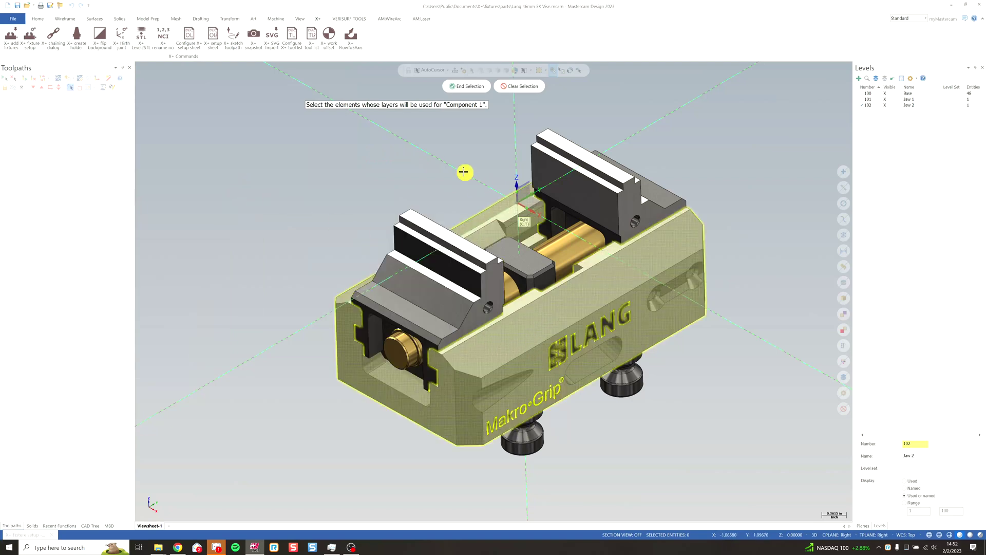
pyautogui.click(464, 86)
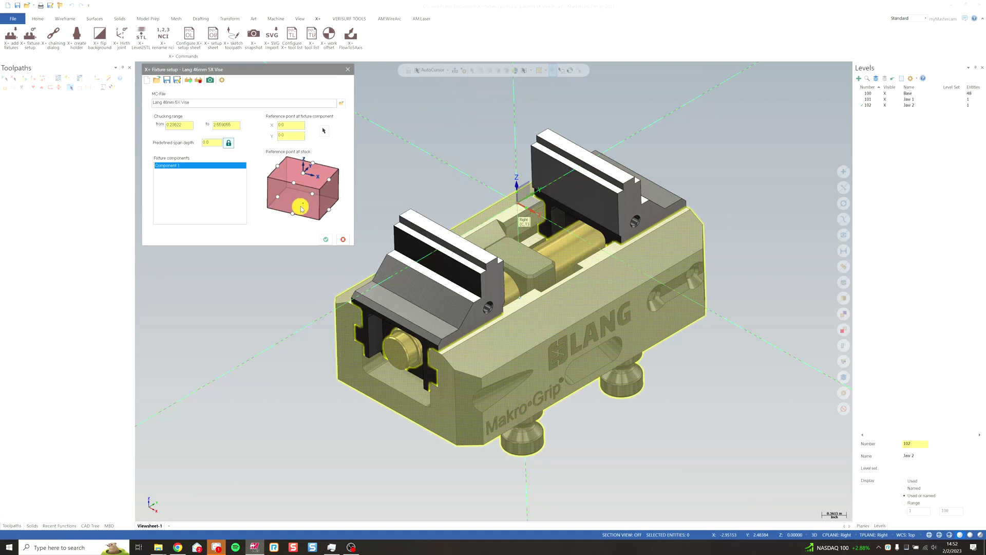
pyautogui.rightClick(177, 165)
pyautogui.click(206, 188)
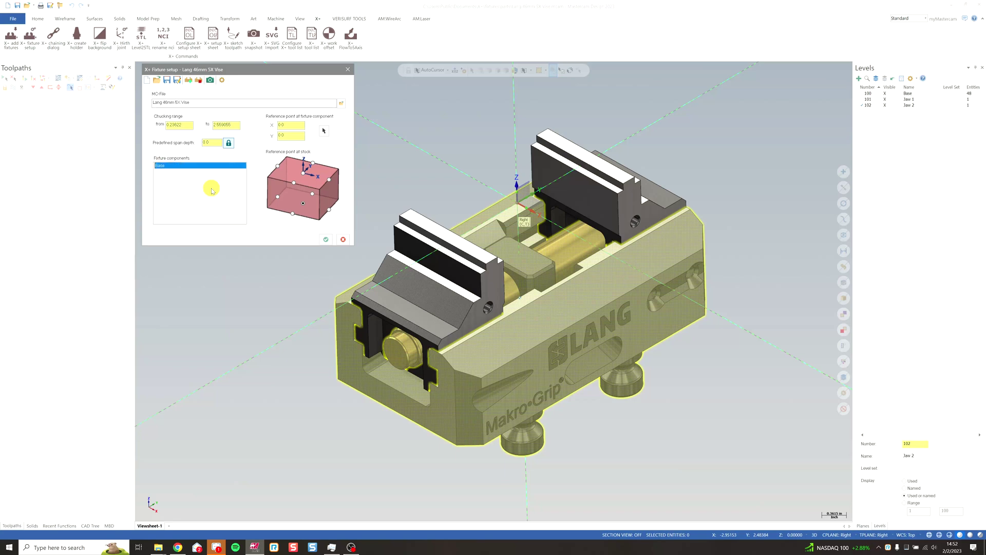
# Add a second component from a vise jaw, name it Jaw 1, and set its stock corner point.
pyautogui.rightClick(212, 191)
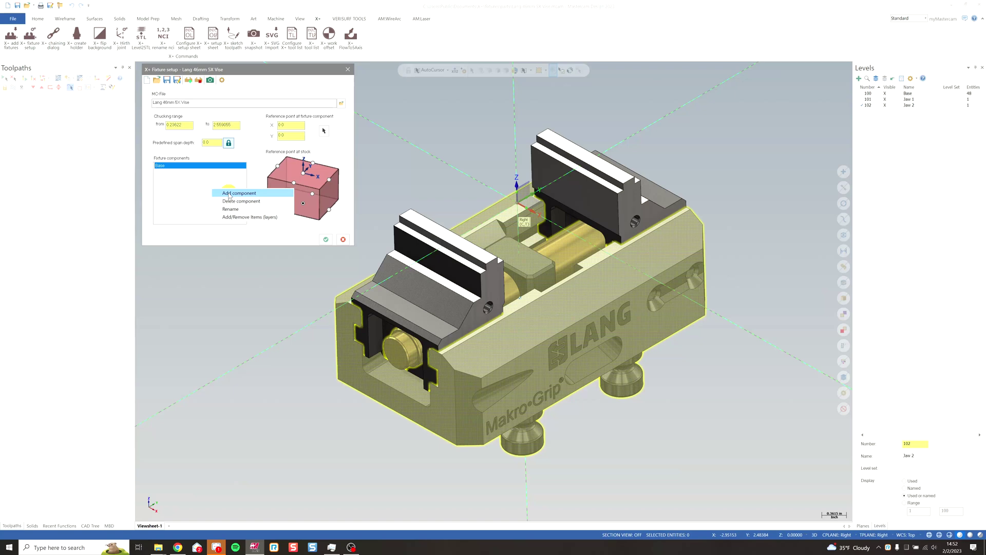
pyautogui.click(229, 193)
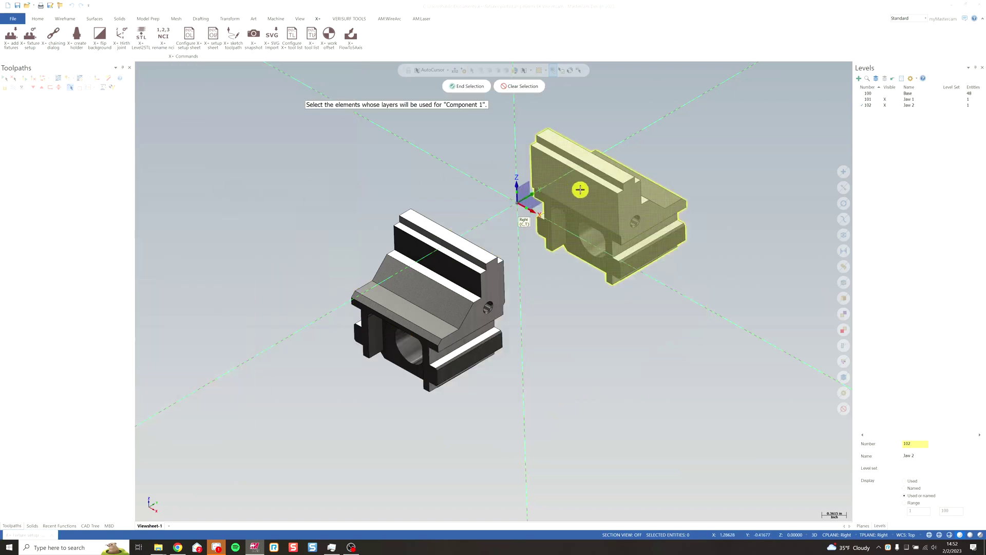
pyautogui.click(455, 86)
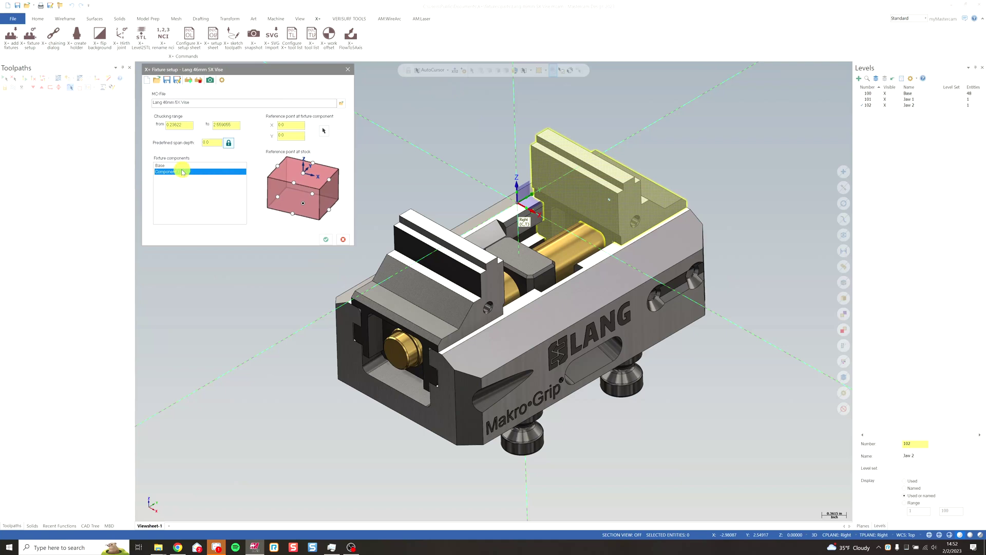
pyautogui.rightClick(181, 172)
pyautogui.click(221, 193)
pyautogui.click(313, 195)
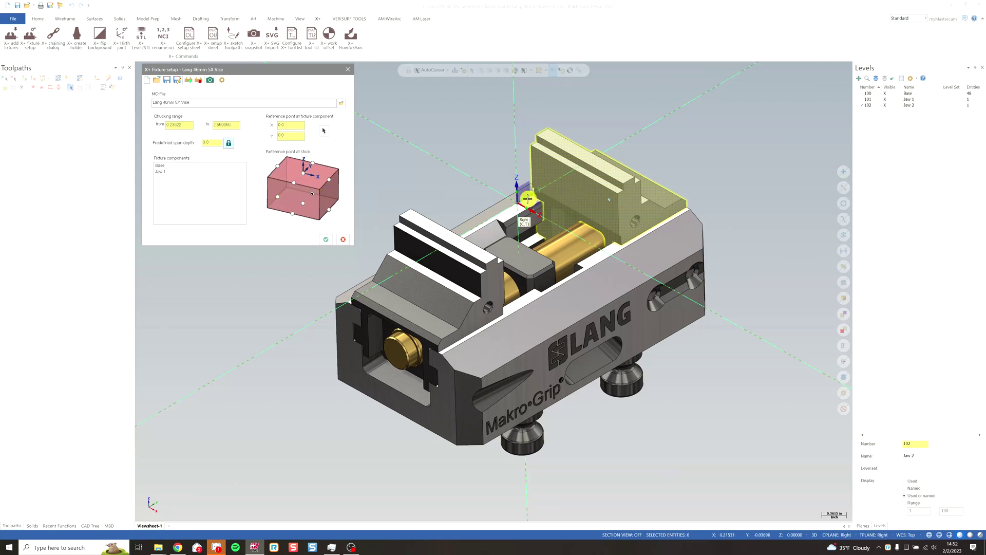
# Pick Jaw 1's reference point on the rear jaw's top edge and the matching stock point.
pyautogui.click(284, 126)
pyautogui.click(324, 131)
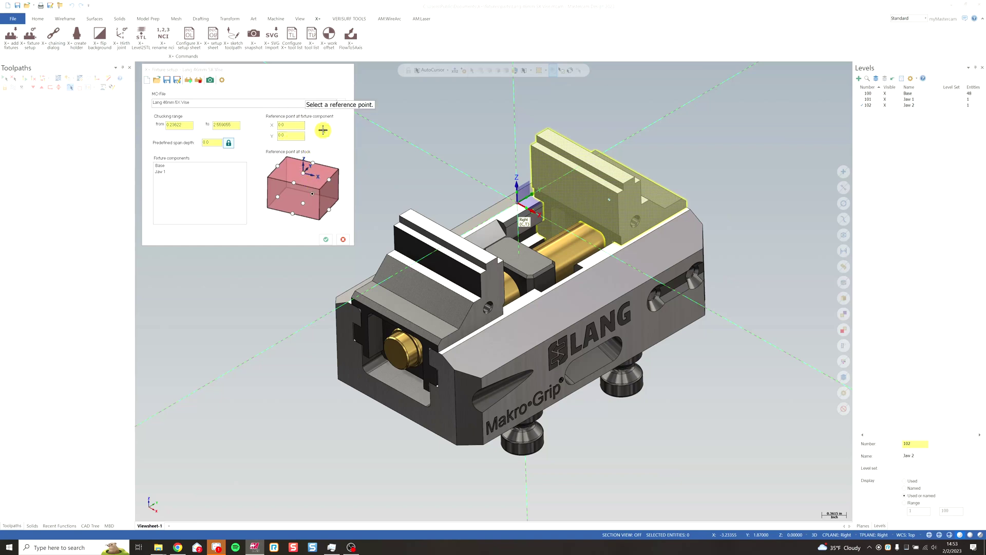
pyautogui.scroll(5, 580, 162)
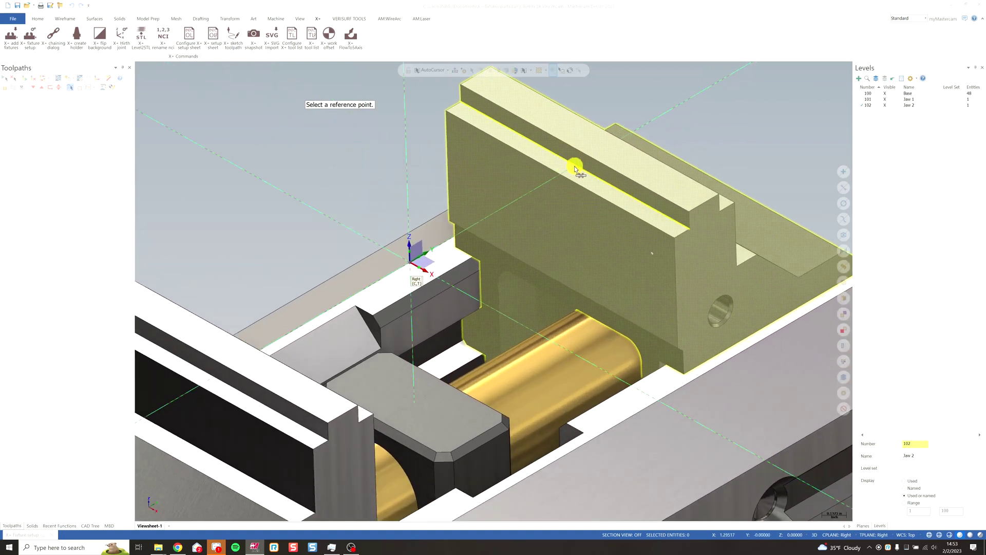
pyautogui.click(576, 168)
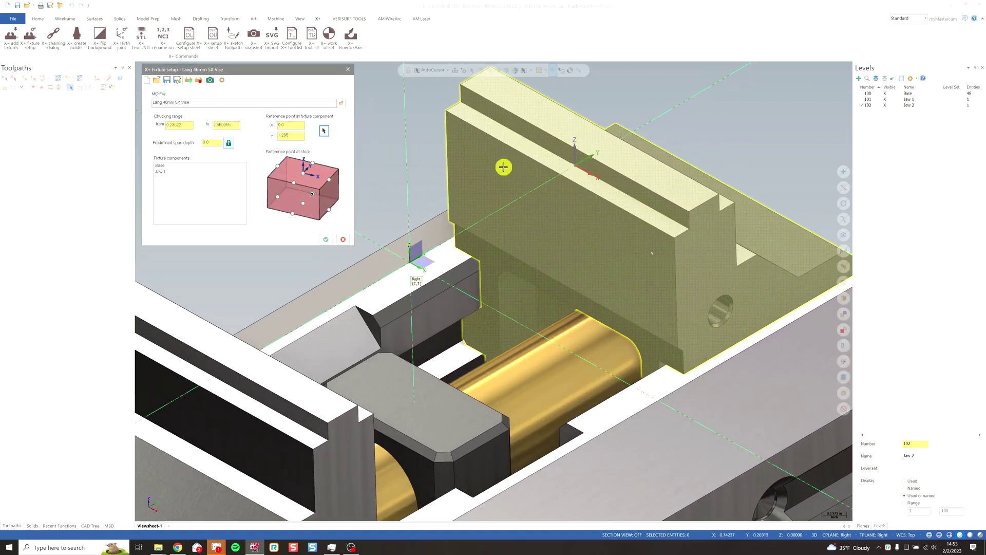
pyautogui.click(311, 193)
# Add a new fixture component from the second jaw solid.
pyautogui.rightClick(182, 175)
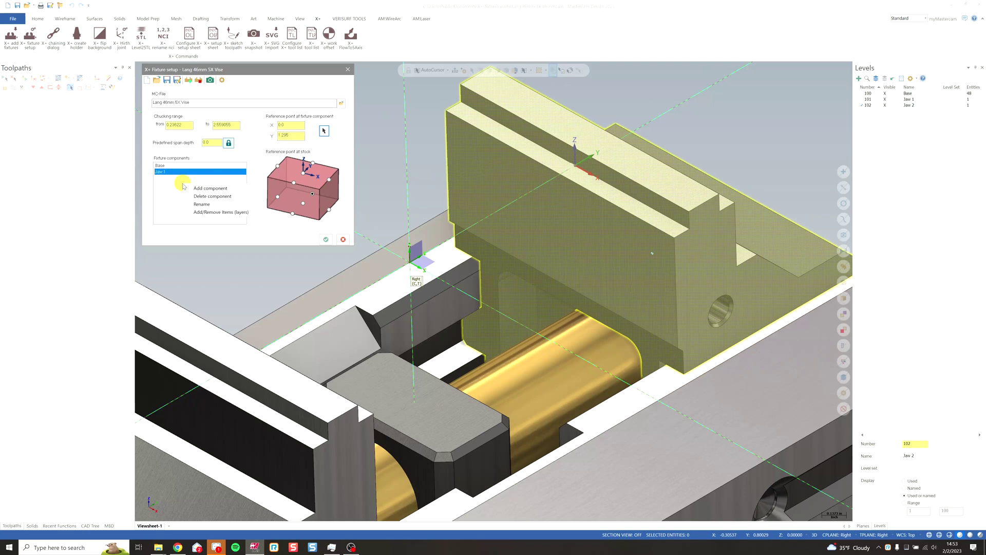
pyautogui.click(236, 187)
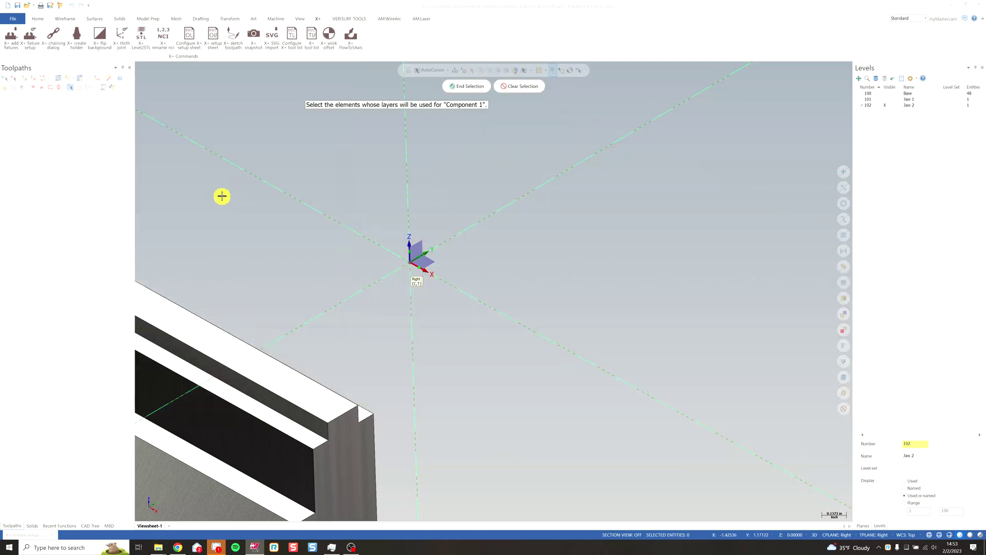
pyautogui.scroll(-2, 259, 247)
pyautogui.rightClick(265, 261)
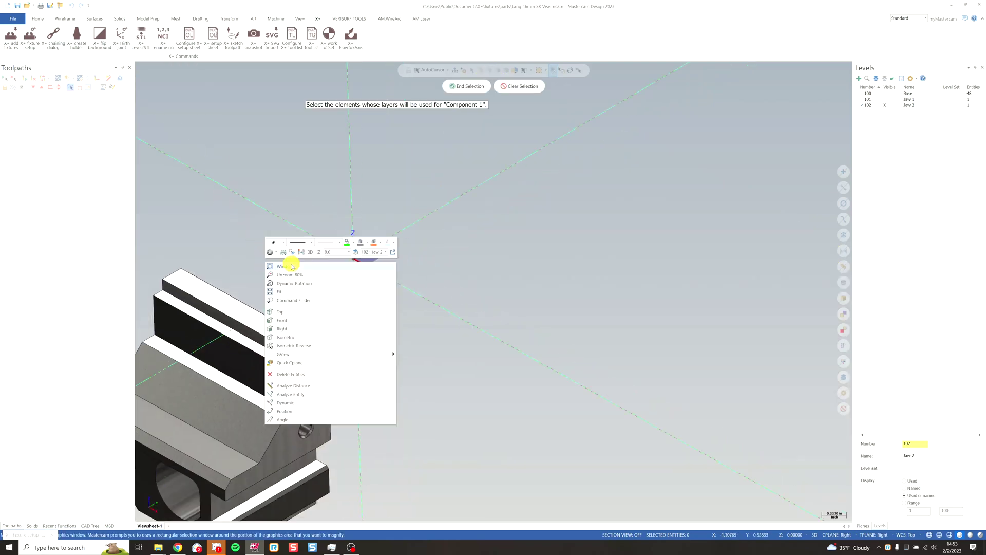
pyautogui.click(286, 291)
pyautogui.click(467, 273)
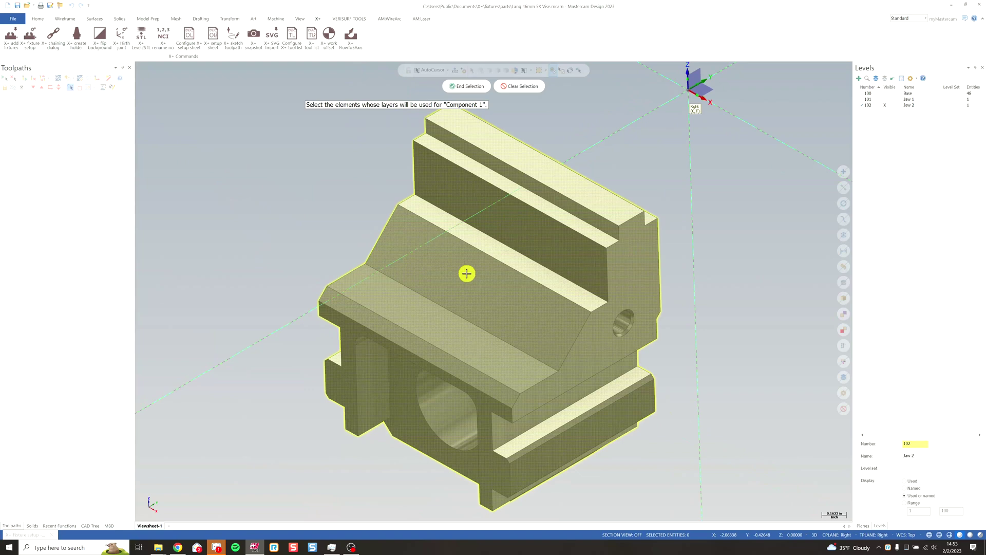
pyautogui.click(455, 86)
pyautogui.rightClick(396, 138)
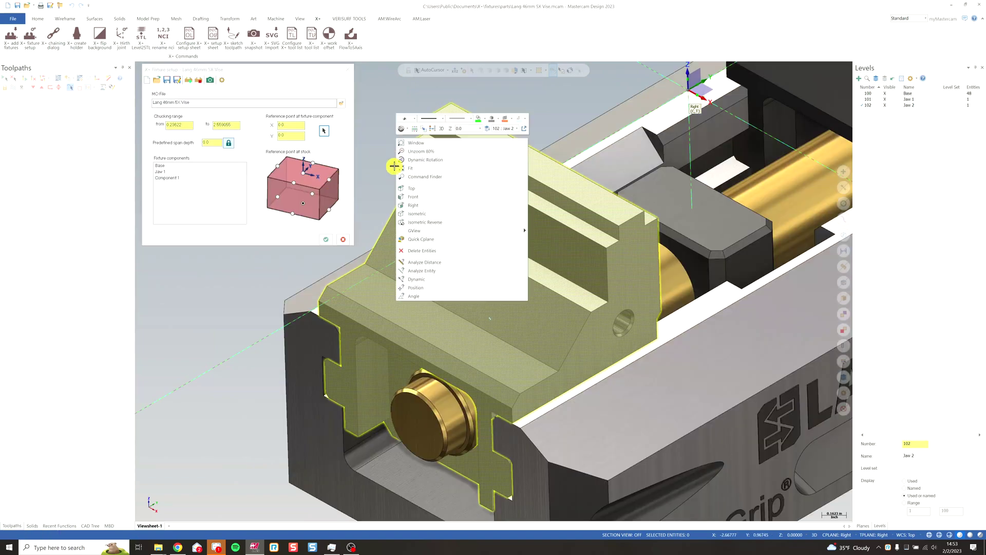
pyautogui.click(402, 163)
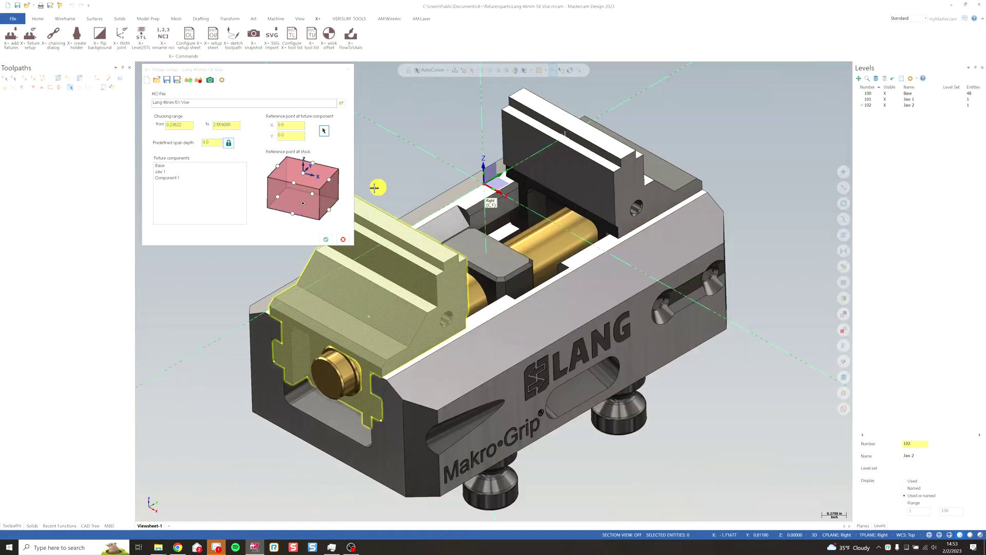
# Name it Jaw 2, set its stock point to the bottom-front edge, and pick its reference point on the jaw's top edge.
pyautogui.rightClick(179, 178)
pyautogui.click(215, 197)
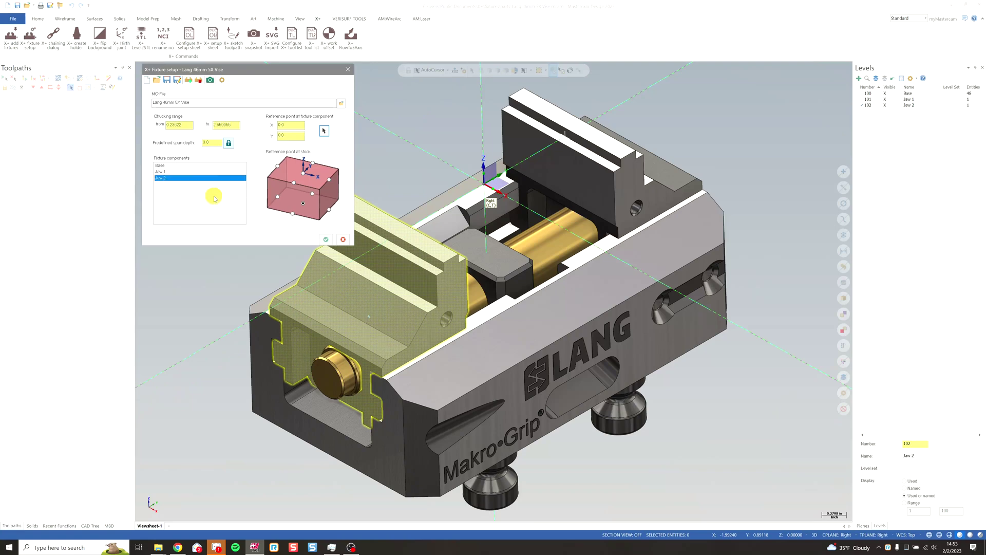
pyautogui.click(292, 214)
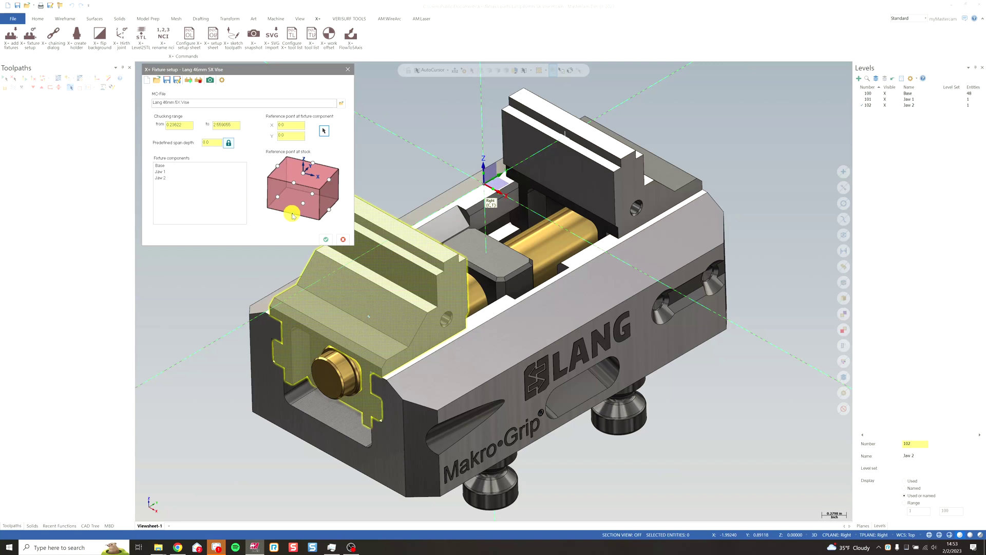
pyautogui.click(324, 131)
pyautogui.moveTo(375, 141); pyautogui.dragTo(500, 151, button='middle')
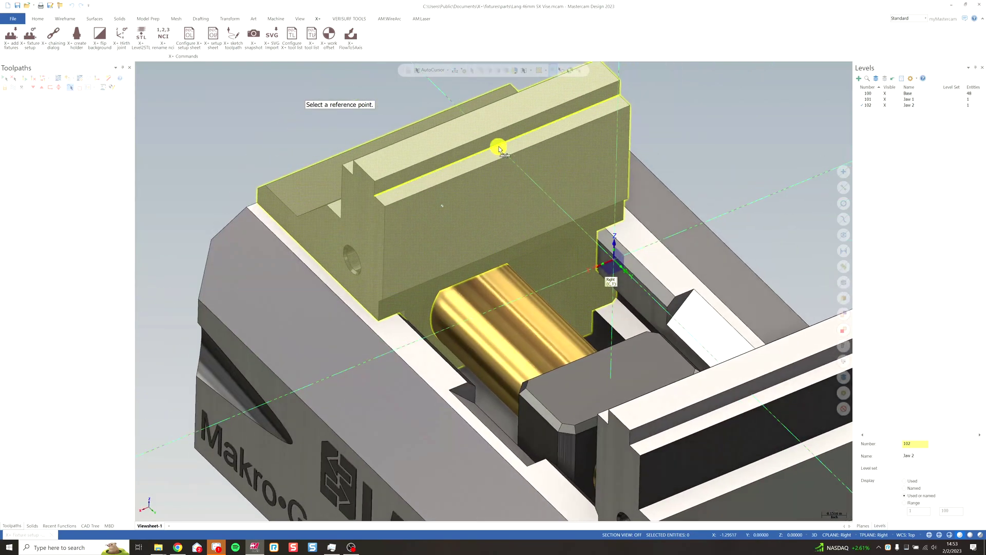
pyautogui.click(498, 146)
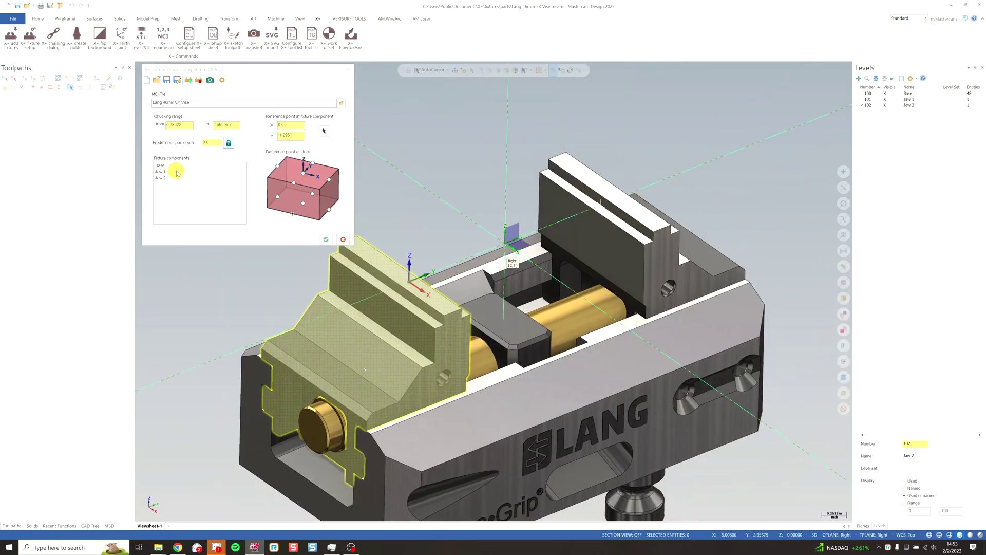
pyautogui.click(186, 172)
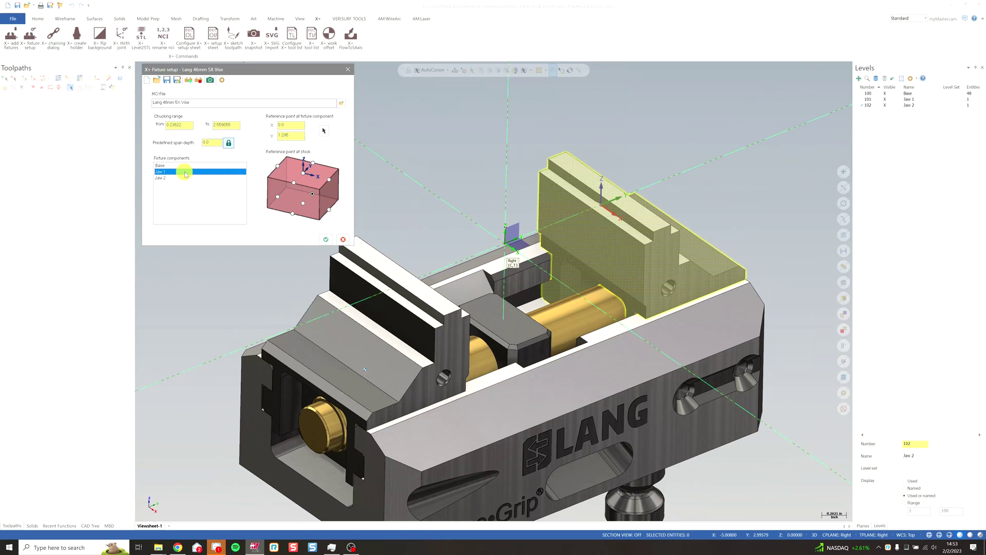
pyautogui.click(185, 165)
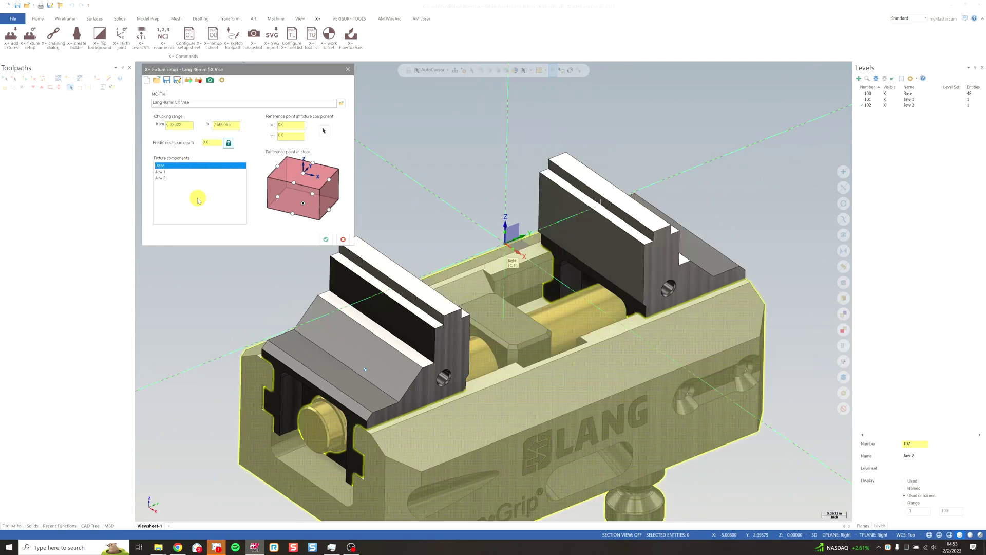
# Save the fixture setup as Lang 46mm 5X Vise.smk.
pyautogui.click(167, 81)
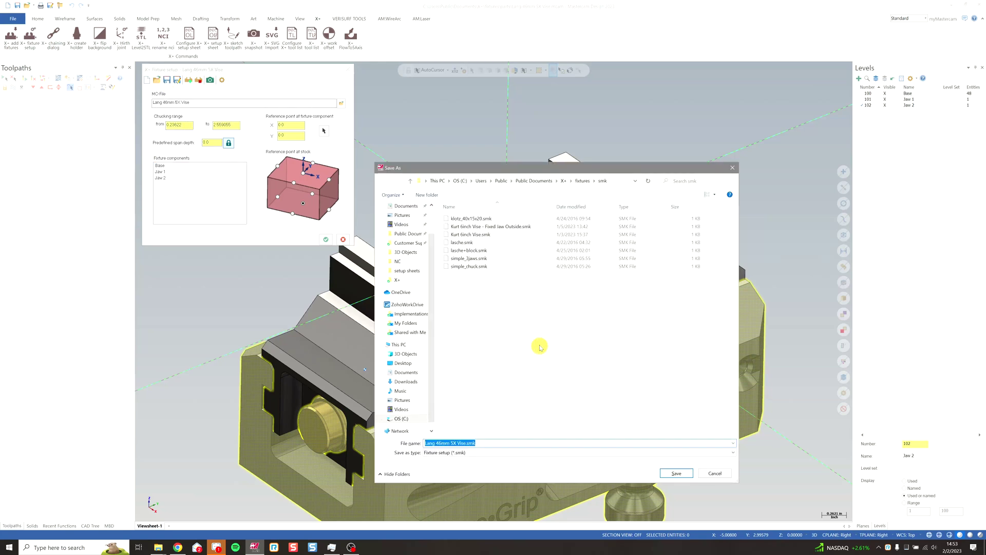
pyautogui.click(519, 406)
pyautogui.click(680, 473)
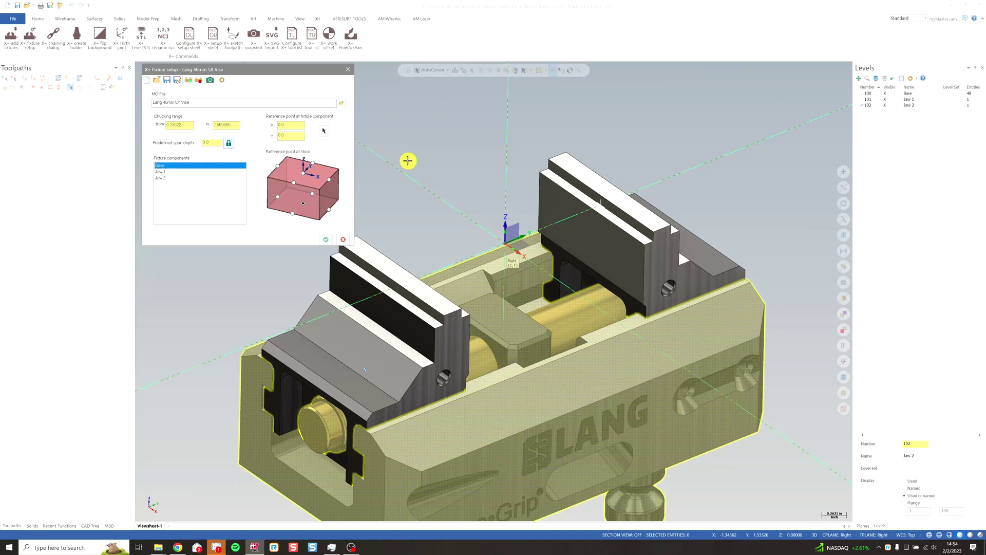
# Fit the vise in an isometric view, capture it as the thumbnail, and resave the fixture.
pyautogui.rightClick(430, 138)
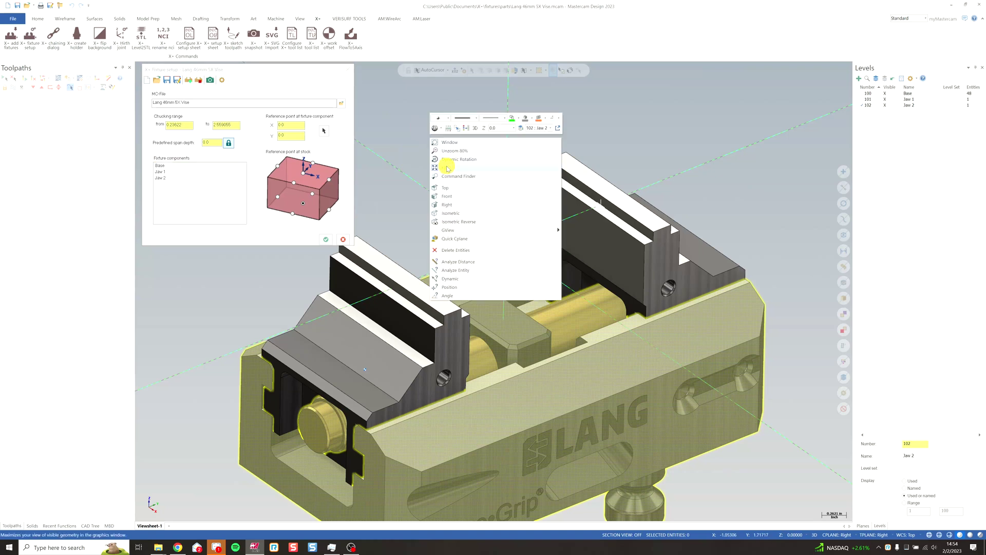
pyautogui.click(448, 168)
pyautogui.rightClick(440, 149)
pyautogui.click(436, 169)
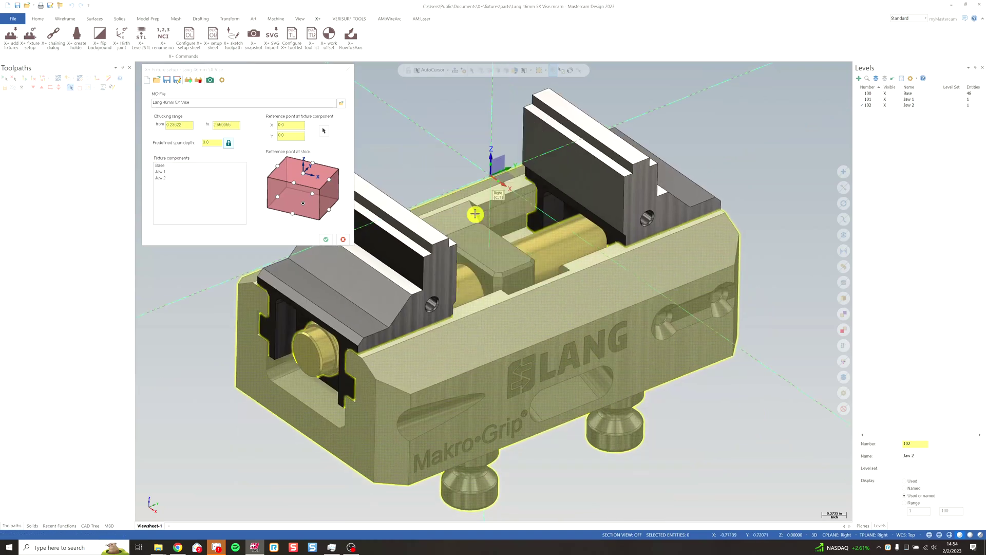
pyautogui.rightClick(416, 187)
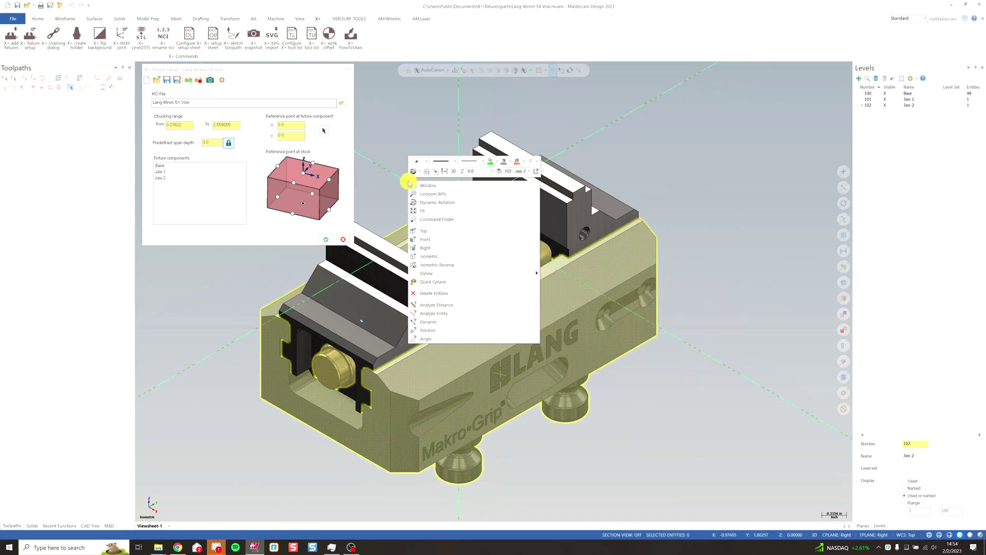
pyautogui.click(441, 209)
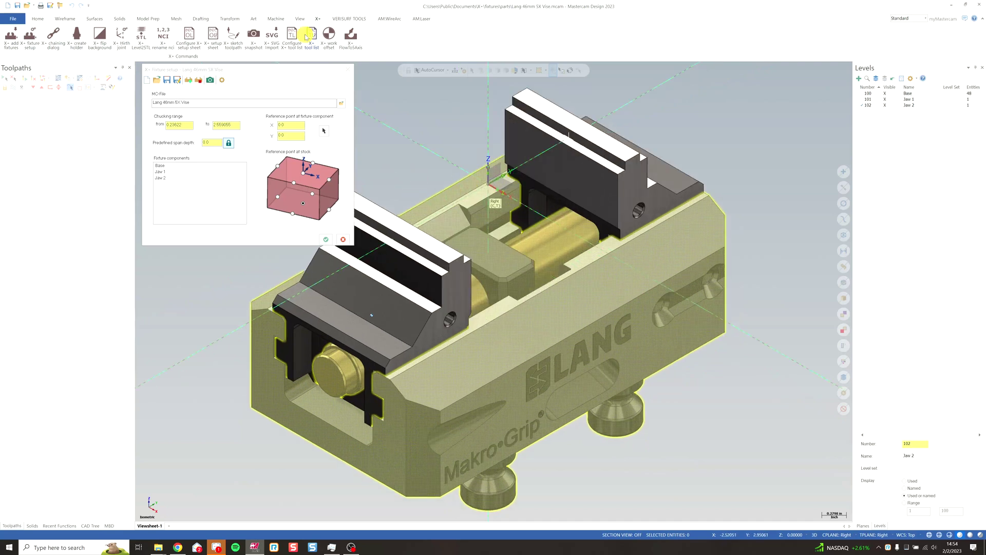
pyautogui.scroll(1, 307, 36)
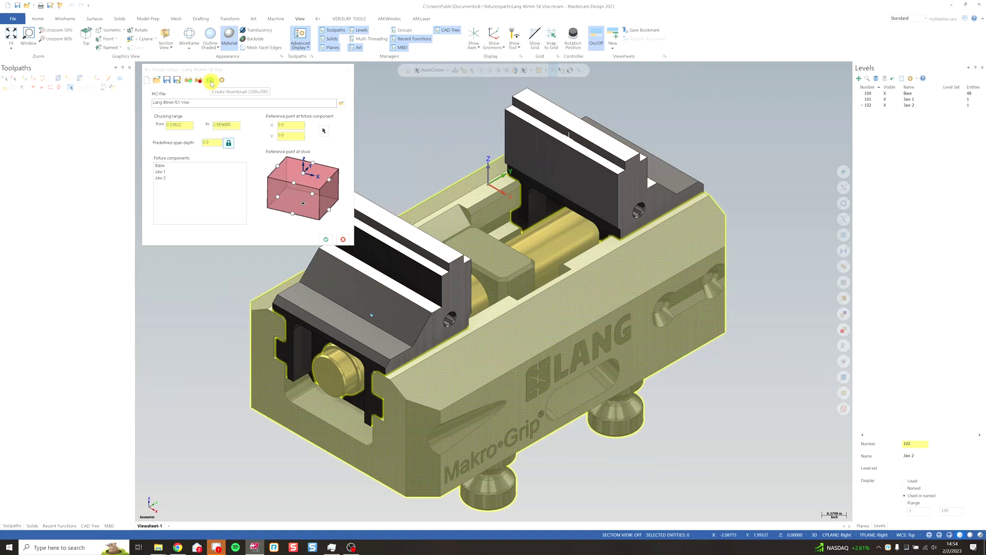
pyautogui.click(210, 80)
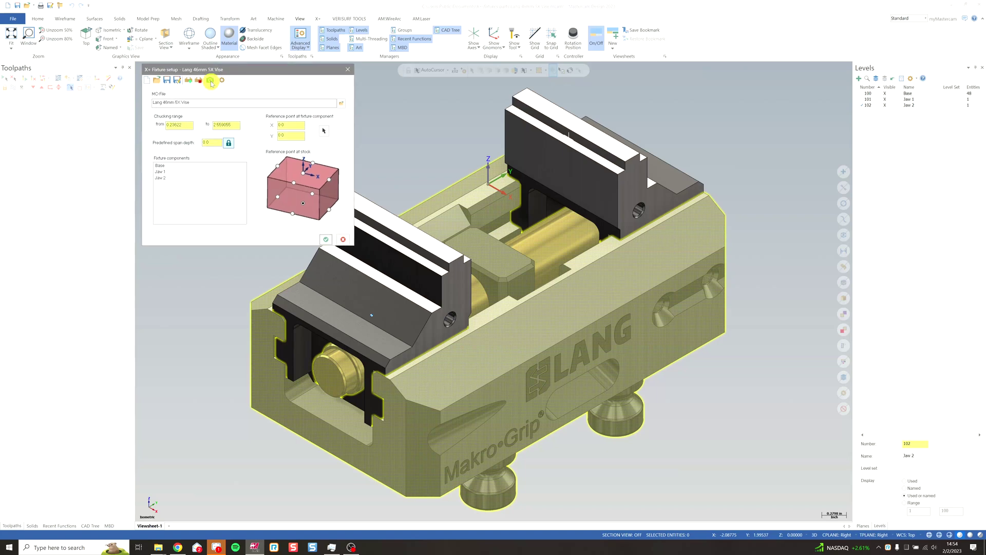
pyautogui.click(168, 81)
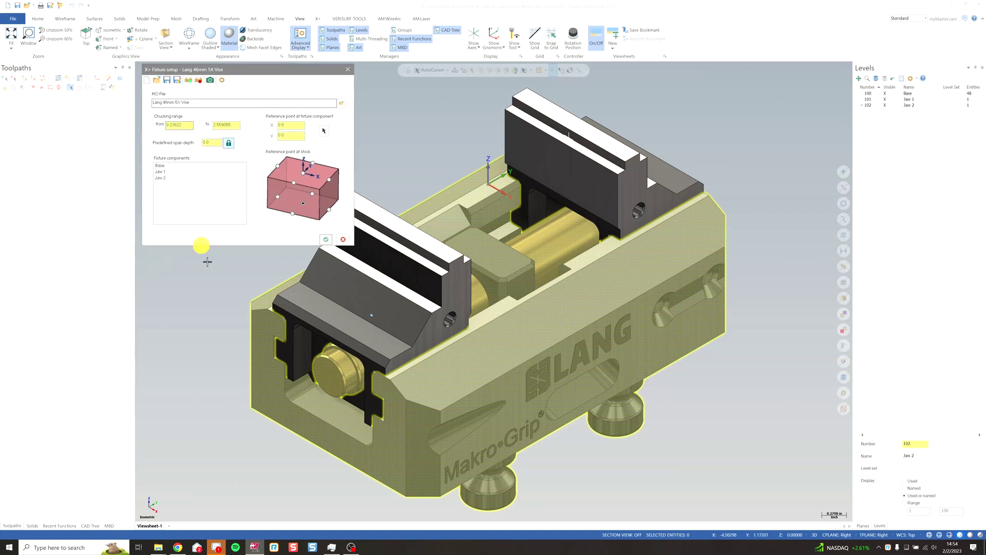
# Close the fixture setup and preview Lang 46mm 5X Vise and Kurt 6inch Vise in the X+ fixture list.
pyautogui.click(325, 241)
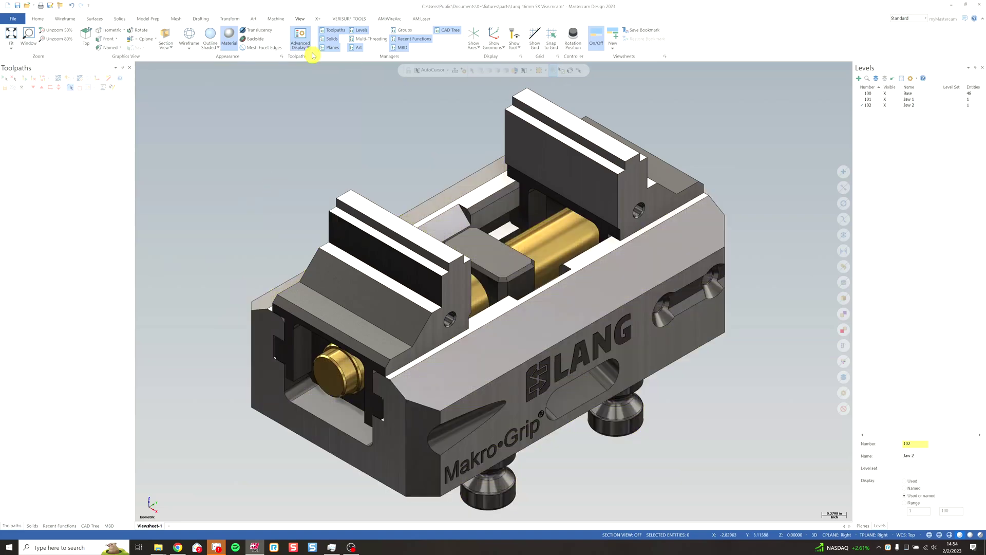
pyautogui.click(318, 19)
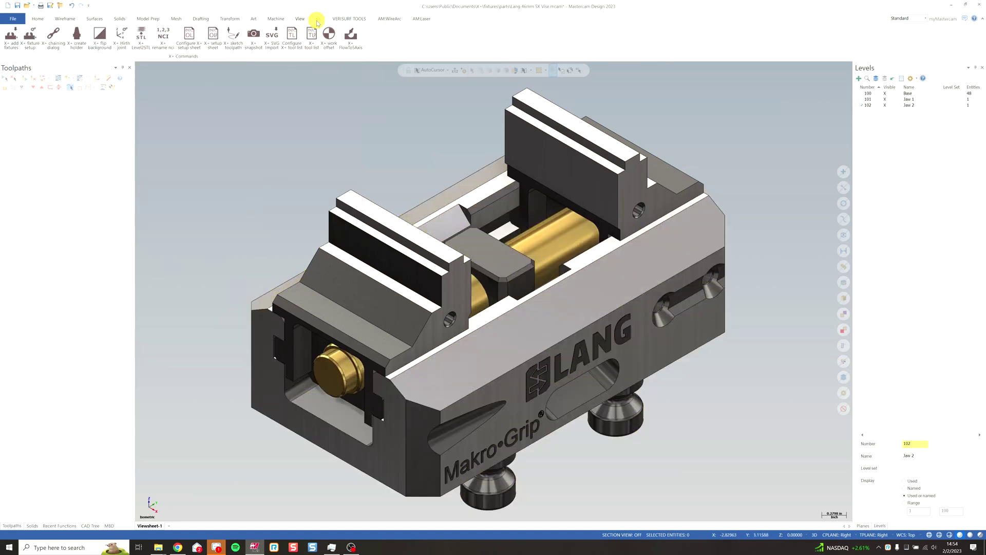
pyautogui.click(12, 37)
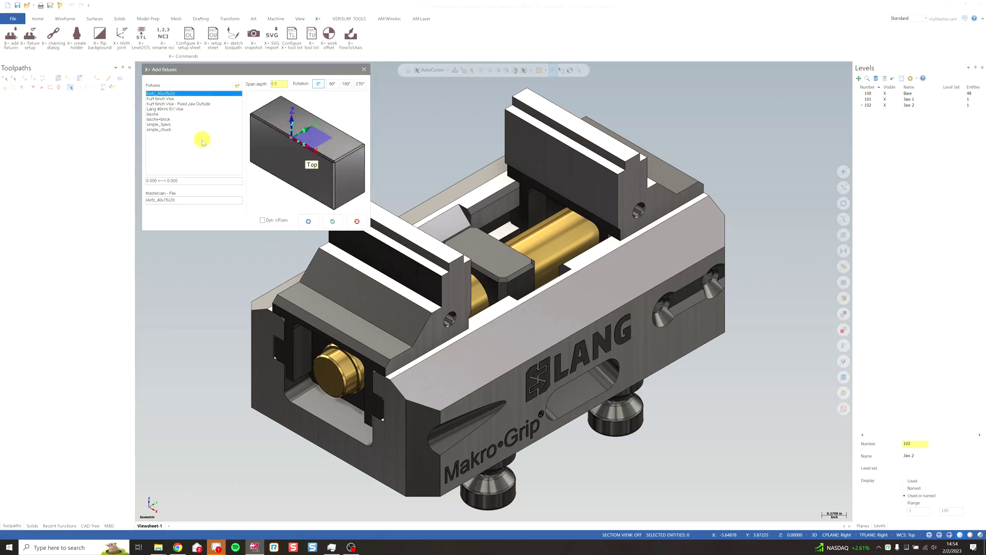
pyautogui.click(181, 109)
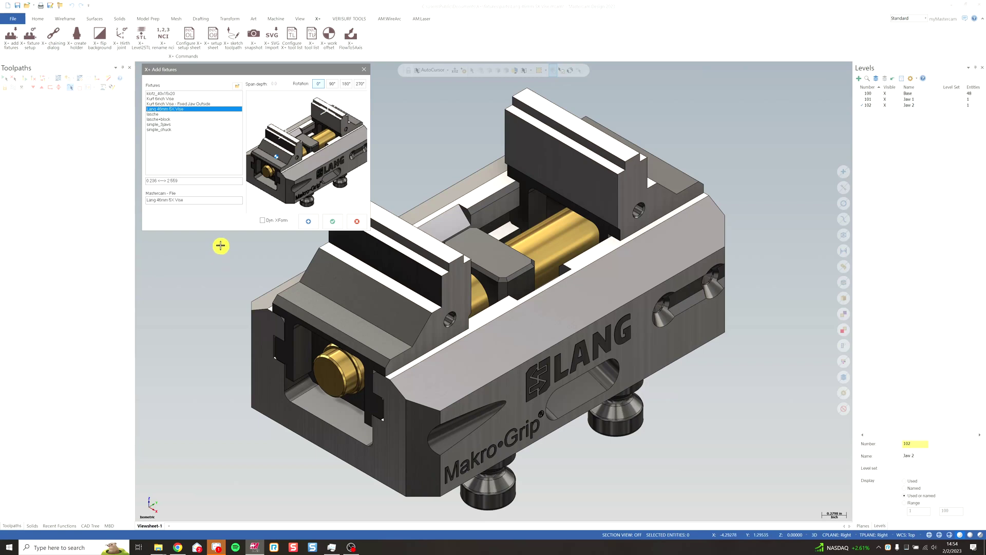
pyautogui.click(175, 99)
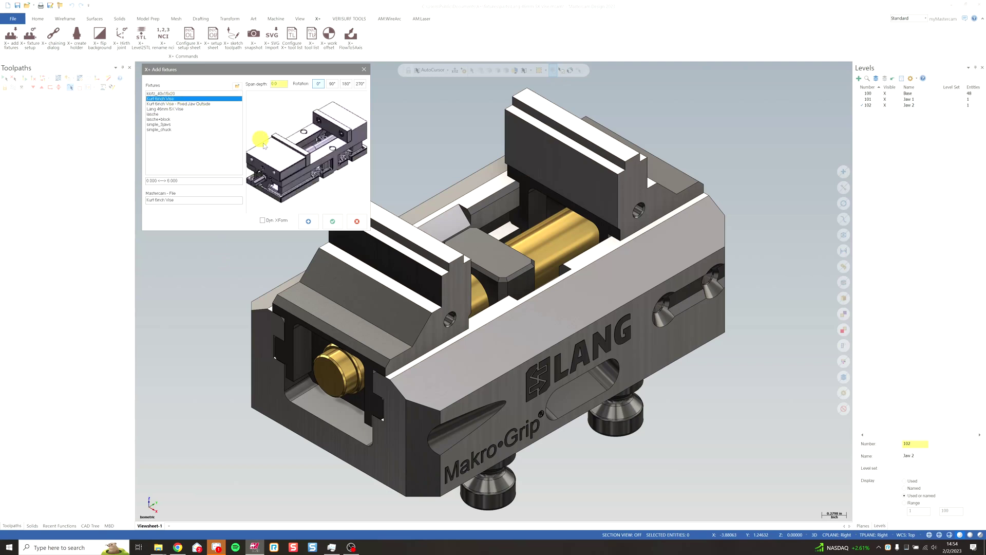
# Return to the Lang 46mm 5X Vise preview, close the fixture picker, and start a new file.
pyautogui.click(181, 109)
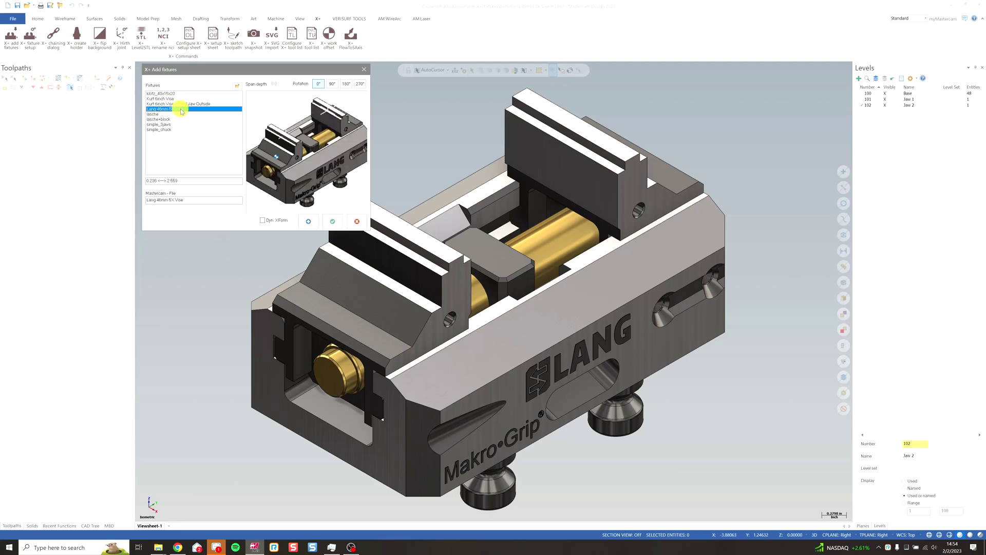
pyautogui.click(318, 226)
pyautogui.click(8, 5)
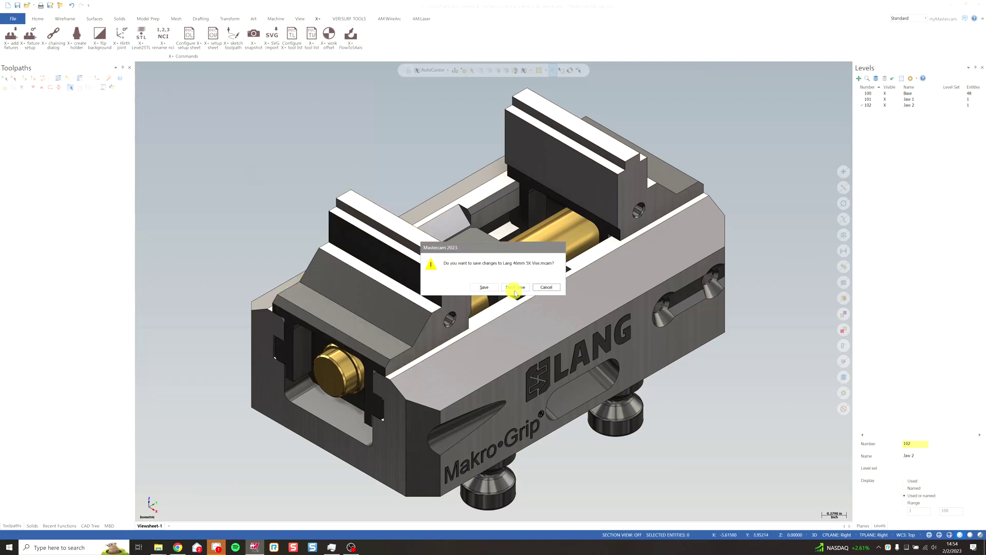
# Discard the vise file changes, show axes and gnomons, and assign the default mill machine.
pyautogui.click(515, 288)
pyautogui.click(300, 18)
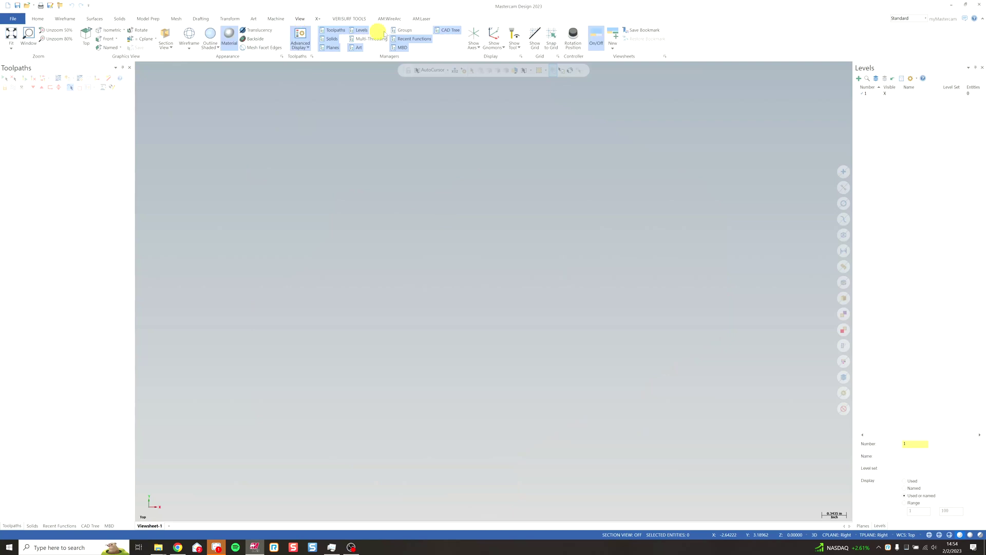
pyautogui.click(474, 34)
pyautogui.click(494, 36)
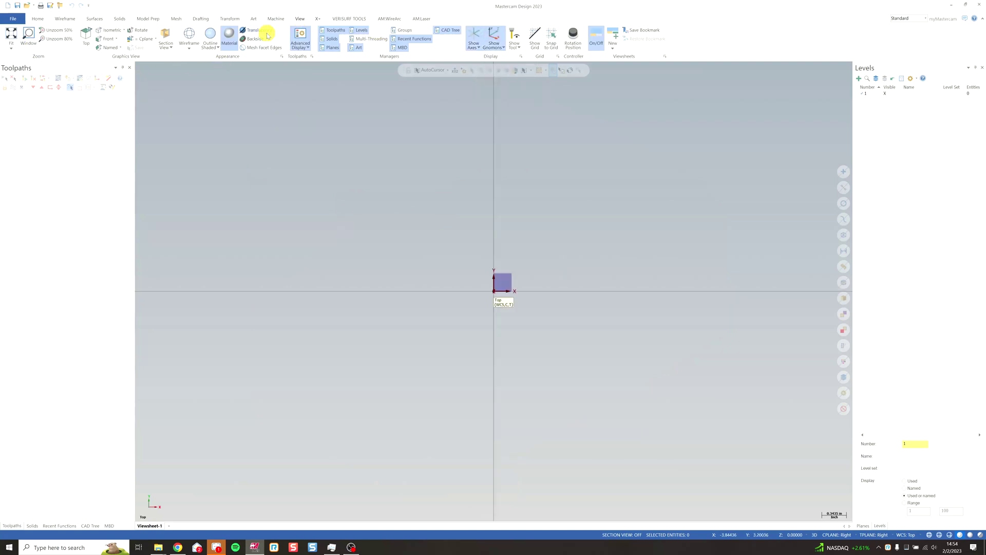
pyautogui.click(279, 18)
pyautogui.click(13, 50)
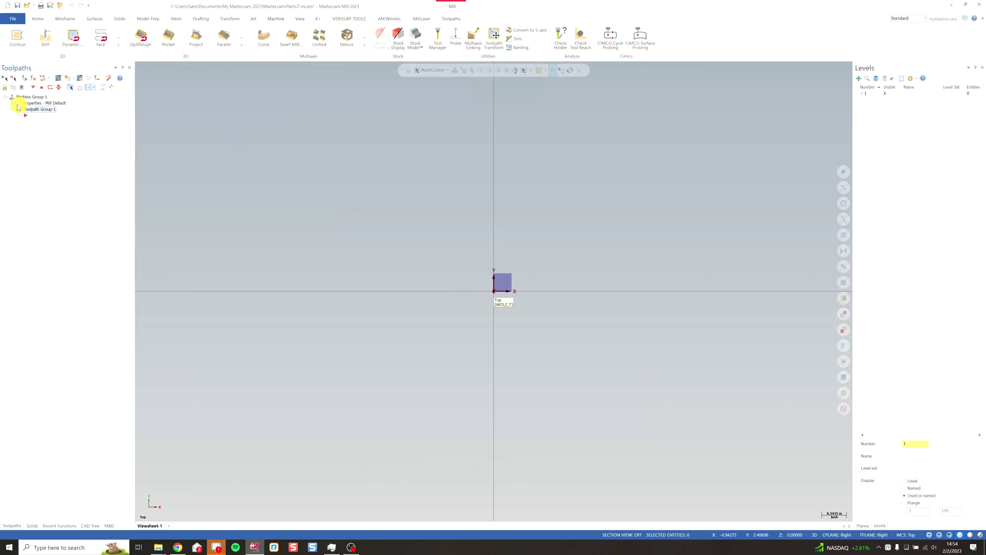
# Define the machine group stock as a 1 x 1 x 1 bounding-box block.
pyautogui.click(12, 102)
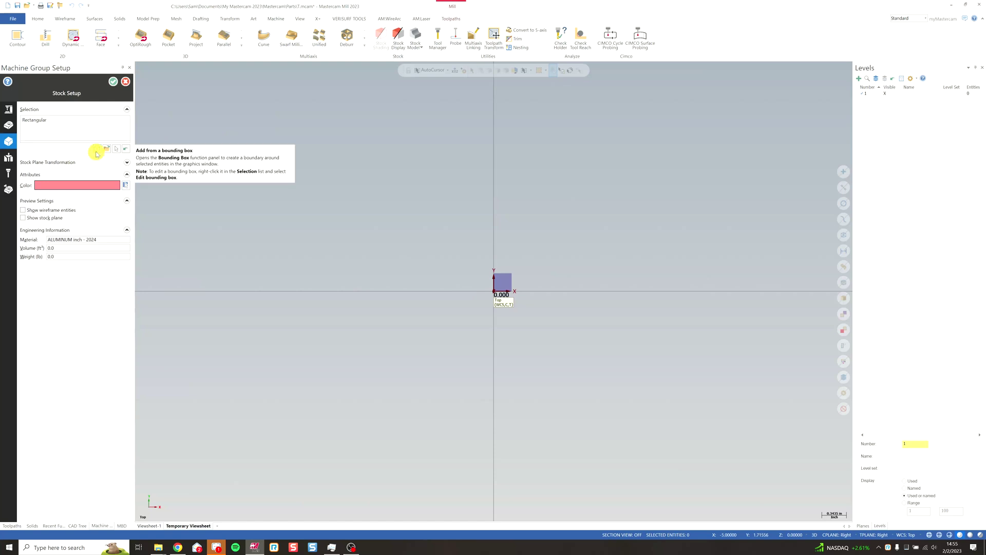
pyautogui.click(97, 150)
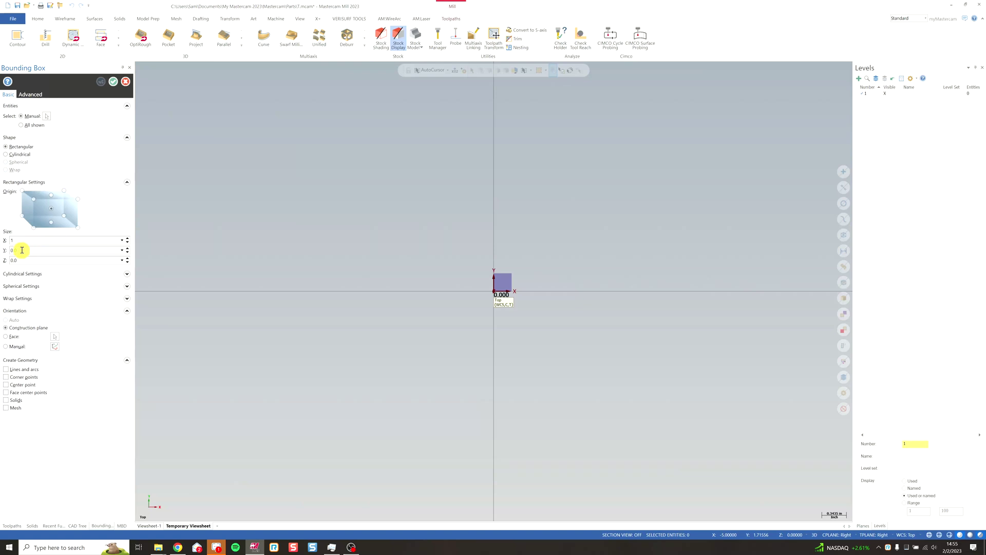
pyautogui.write('1')
pyautogui.press('Tab')
pyautogui.write('1')
pyautogui.hotkey('shift', 'Tab')
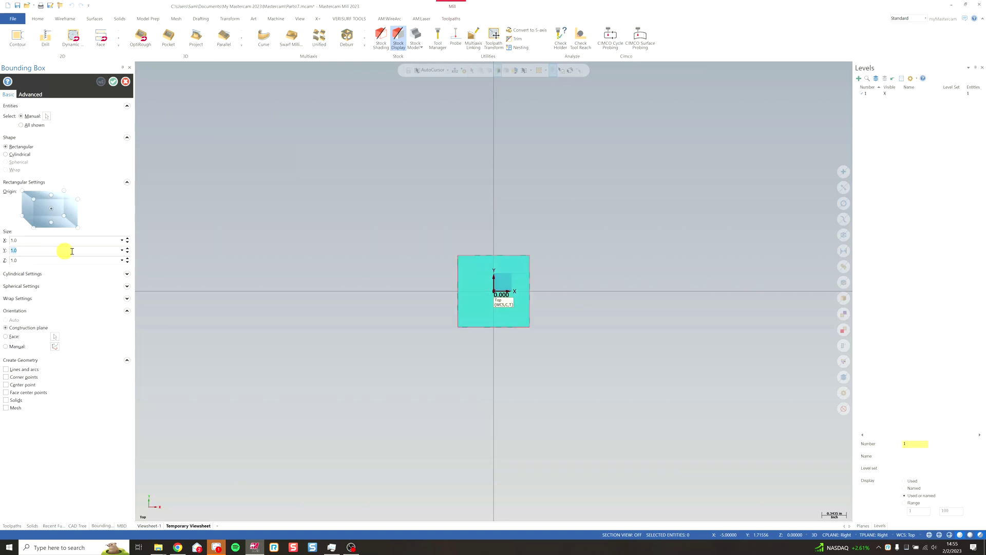
pyautogui.click(113, 84)
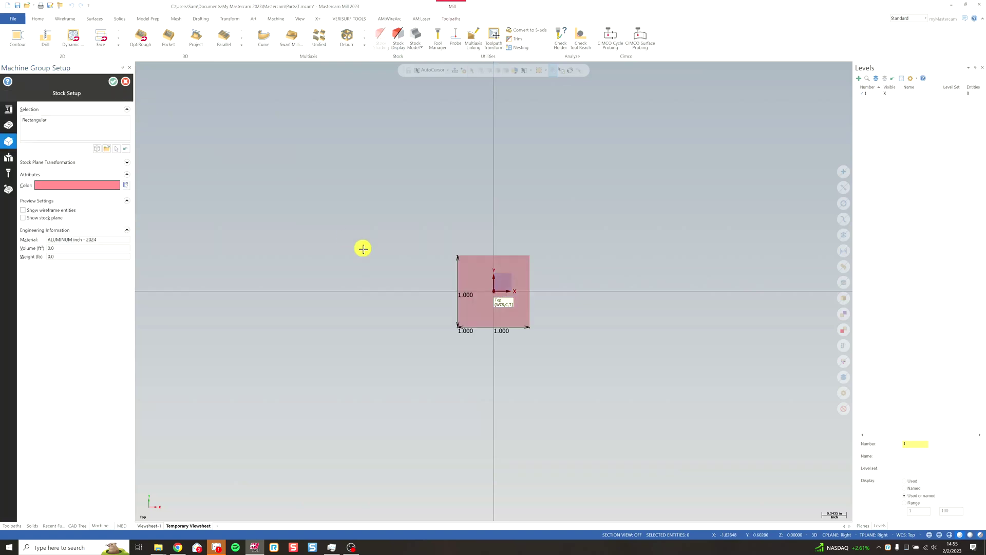
pyautogui.click(115, 85)
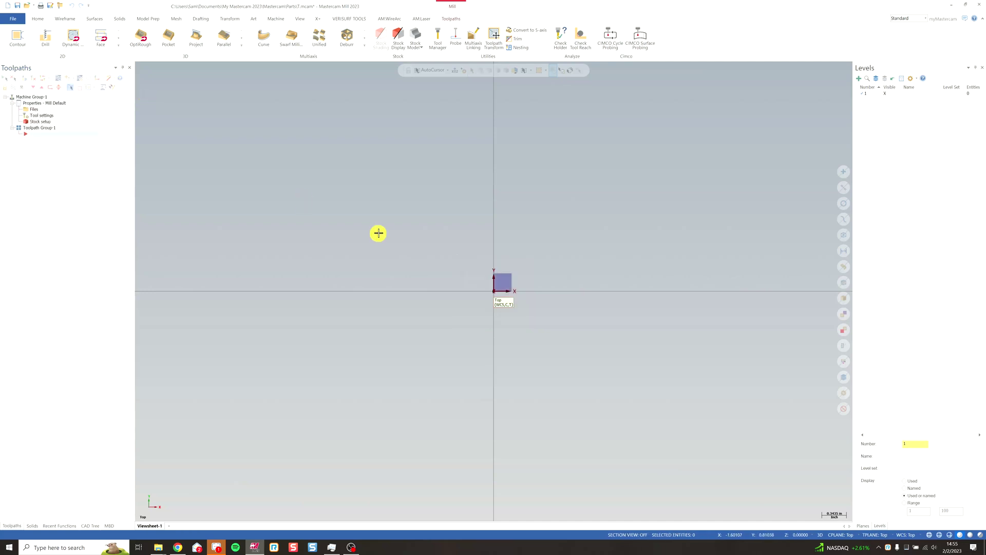
# Display the stock as a shaded block in an isometric view.
pyautogui.click(399, 36)
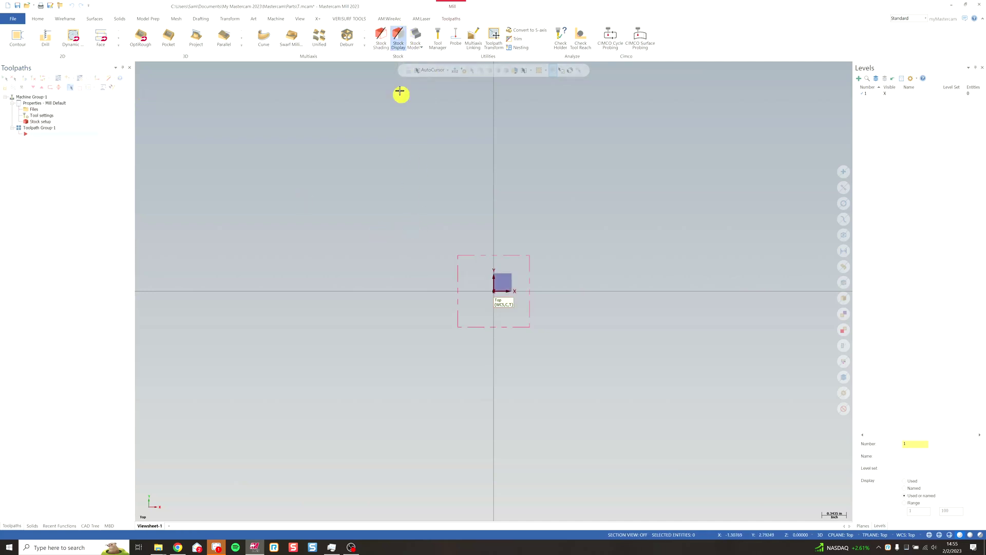
pyautogui.click(380, 37)
pyautogui.rightClick(362, 236)
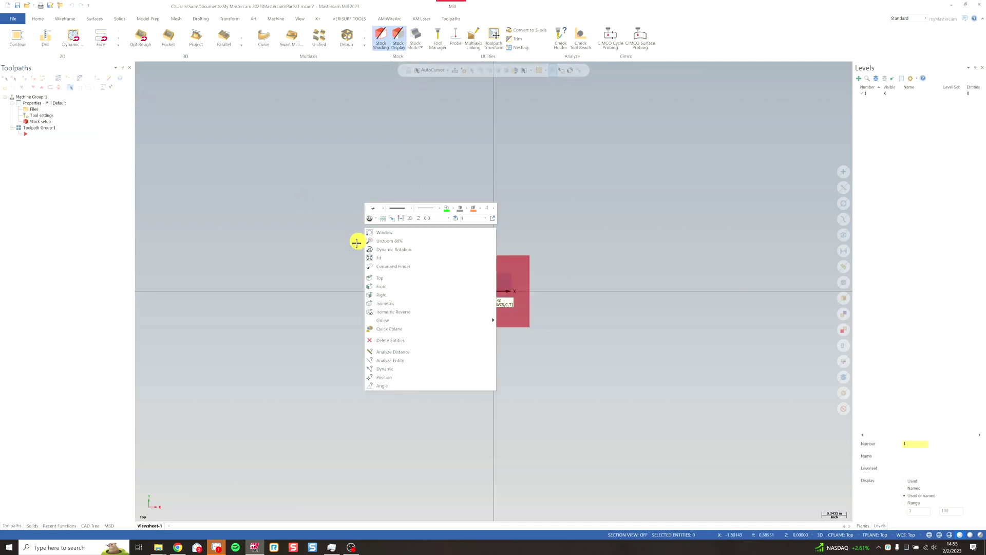
pyautogui.click(337, 249)
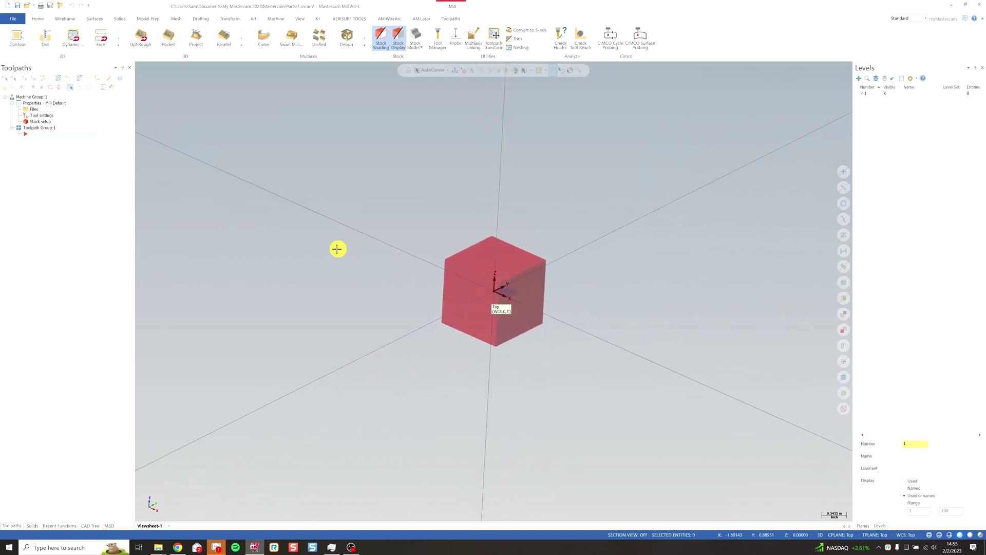
# Add the Lang 46mm 5X Vise from X+ fixtures and place it under the stock cube.
pyautogui.click(318, 19)
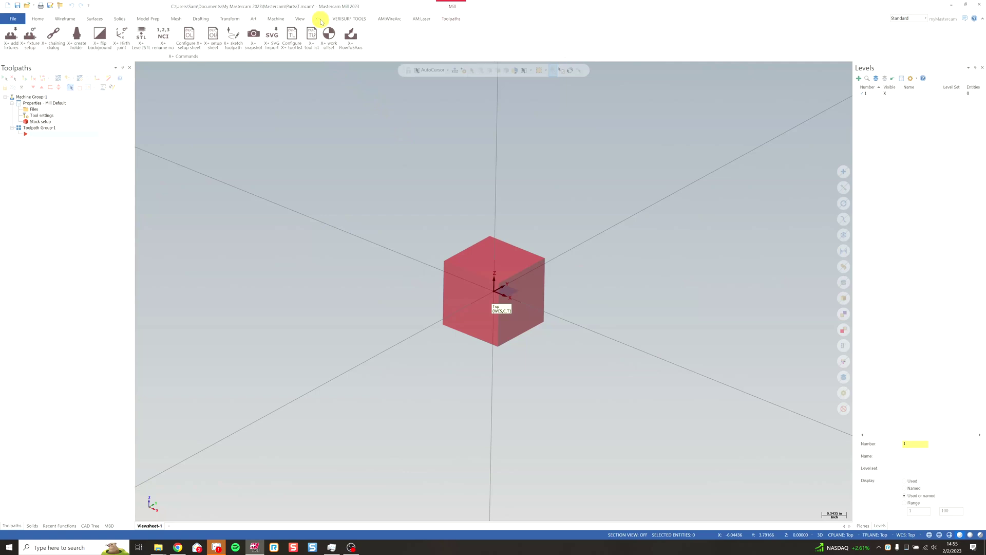
pyautogui.click(11, 37)
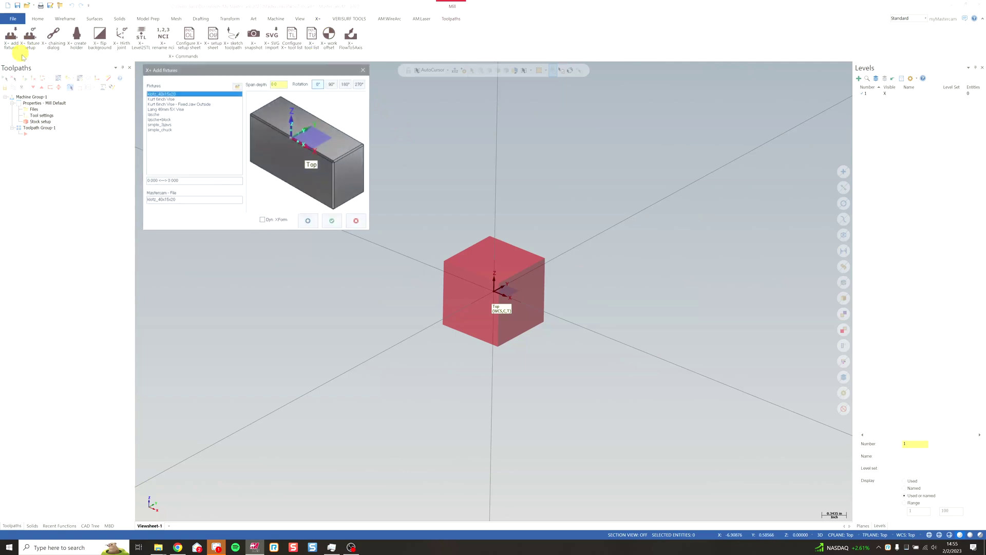
pyautogui.click(188, 108)
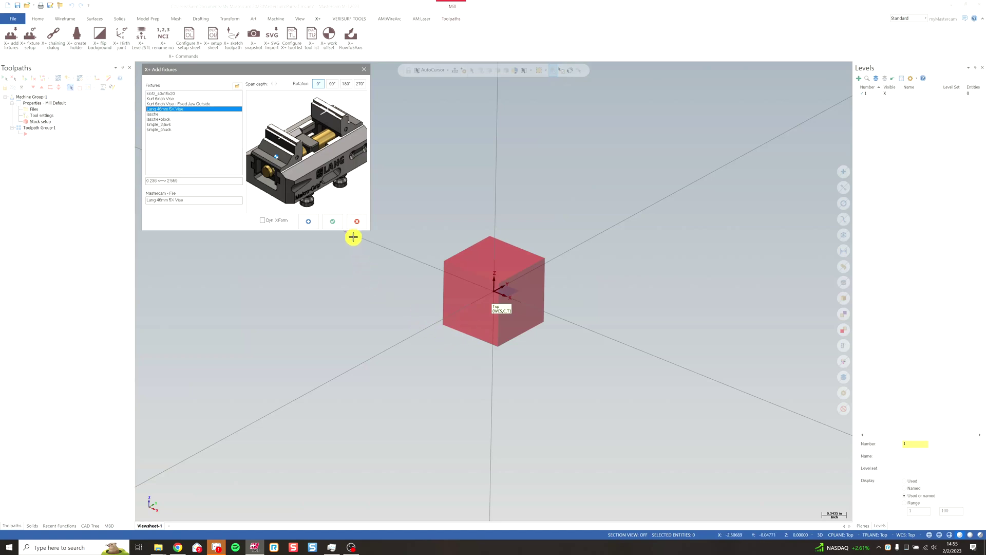
pyautogui.click(333, 222)
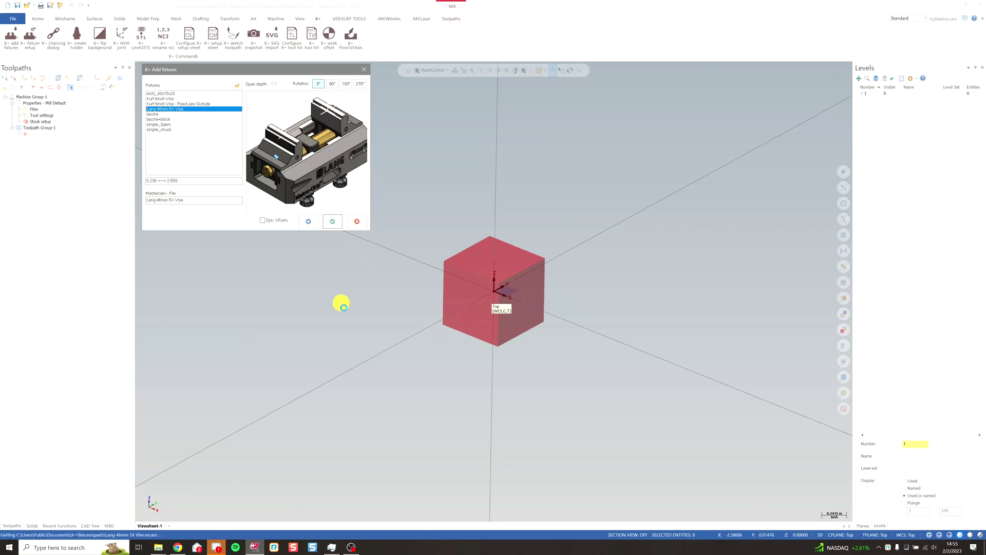
pyautogui.click(348, 314)
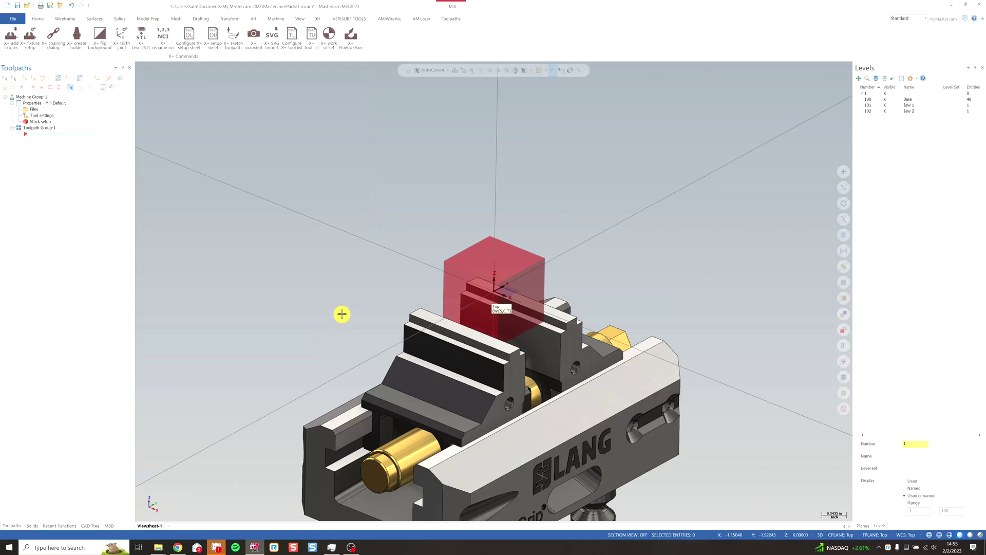
pyautogui.hotkey('alt', 'Left')
pyautogui.hotkey('alt', 'Left')
pyautogui.hotkey('alt', 'Left')
pyautogui.hotkey('alt', 'Left')
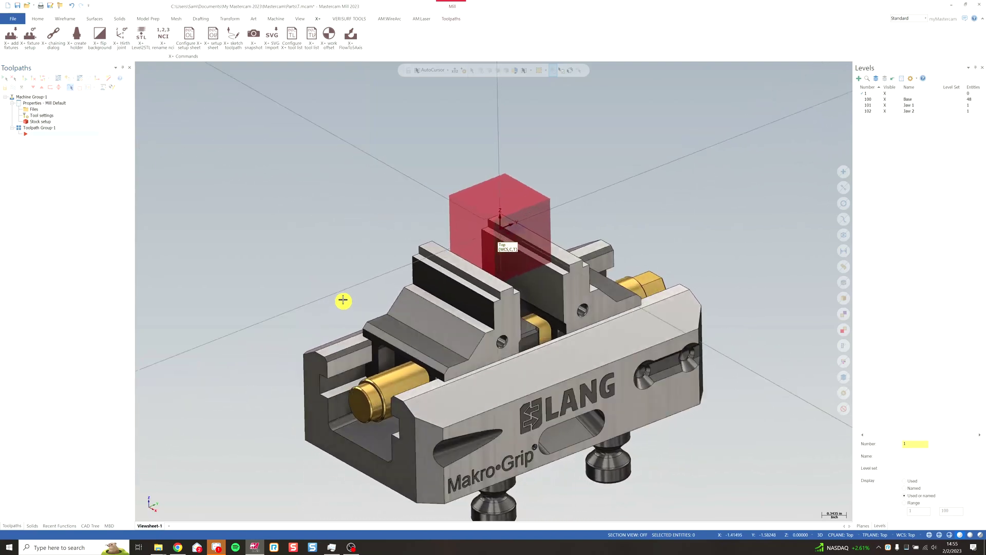
pyautogui.hotkey('alt', 'Left')
pyautogui.hotkey('alt', 'Left')
pyautogui.hotkey('alt', 'Left')
pyautogui.hotkey('alt', 'Left')
pyautogui.hotkey('alt', 'Left')
pyautogui.hotkey('alt', 'Left')
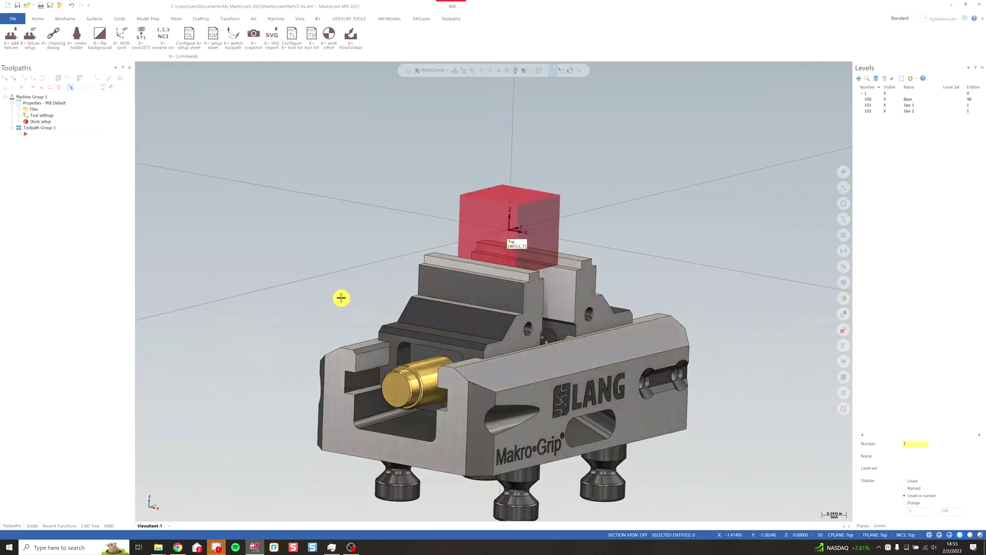
pyautogui.hotkey('alt', 'Left')
pyautogui.hotkey('alt', 'Left')
pyautogui.hotkey('alt', 'Left')
pyautogui.hotkey('alt', 'Left')
pyautogui.hotkey('alt', 'Left')
pyautogui.hotkey('alt', 'Left')
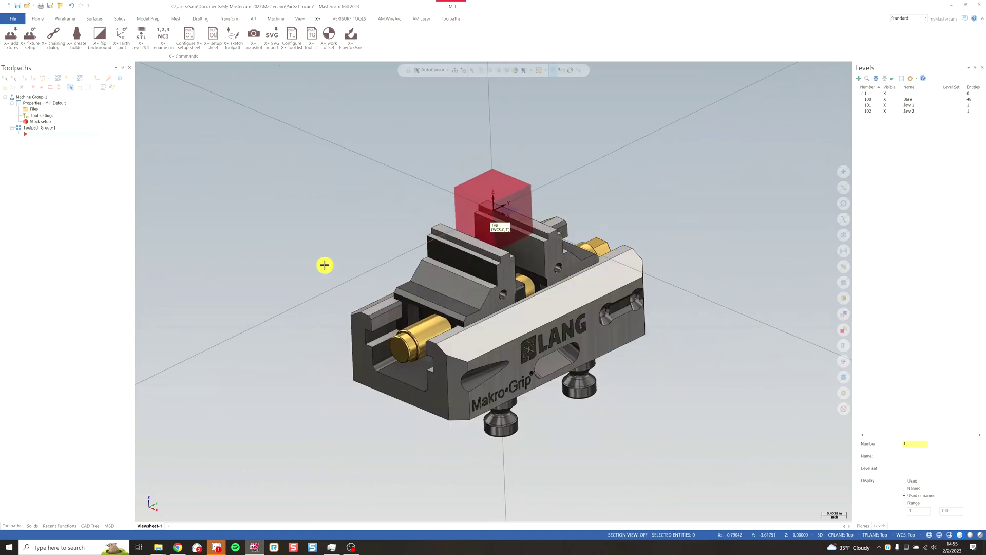
pyautogui.hotkey('alt', 'Right')
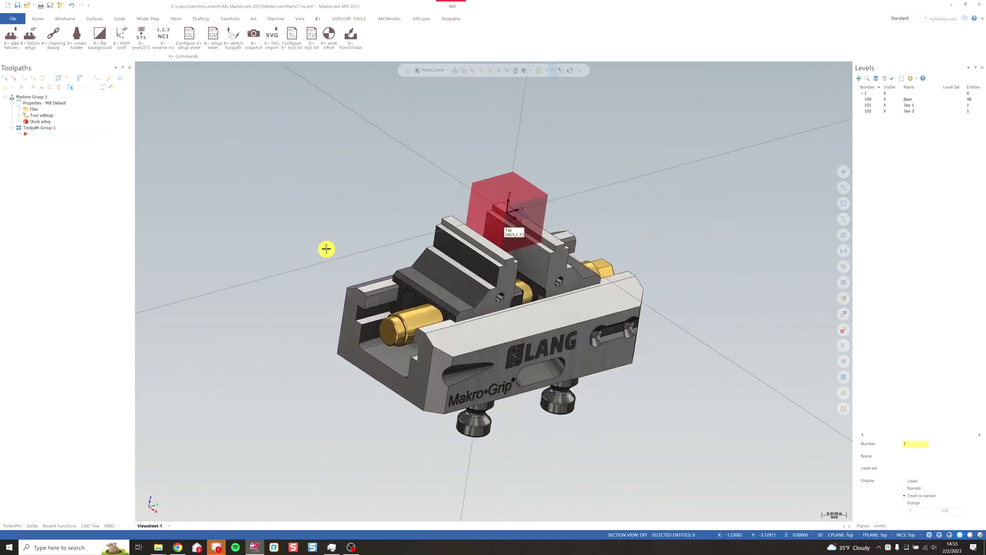
pyautogui.hotkey('alt', 'Left')
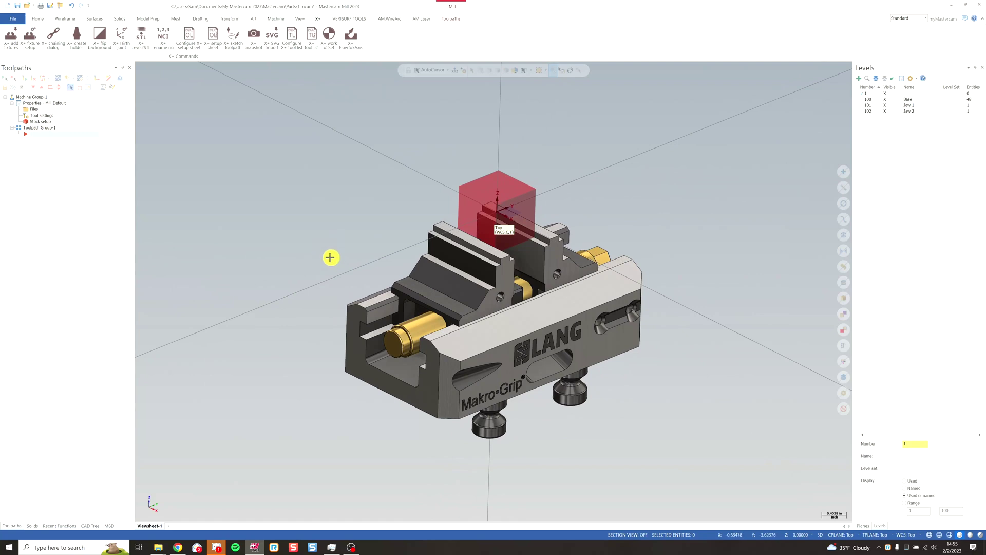